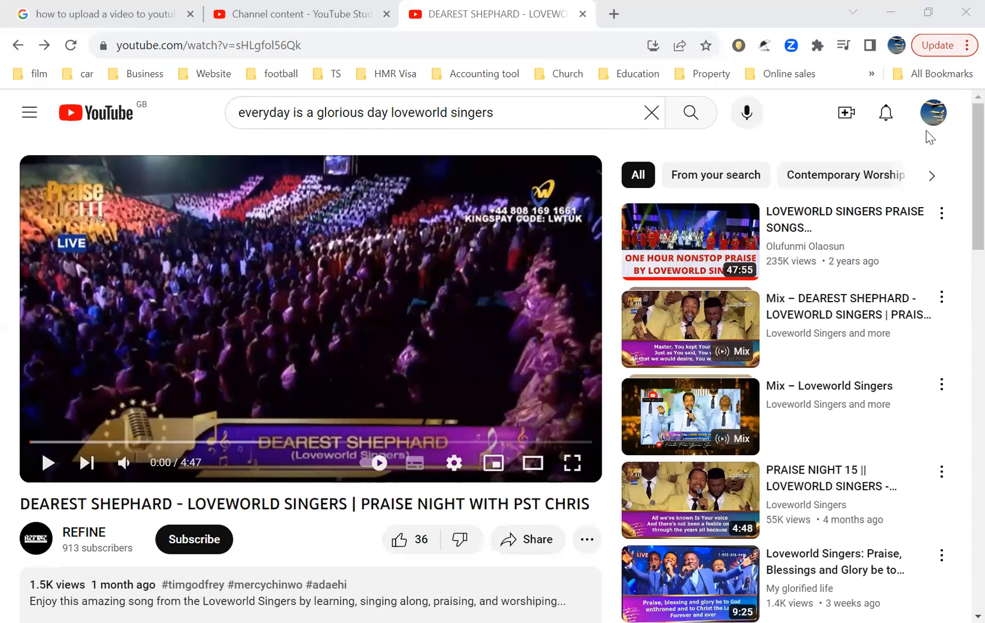
# Step: Switch to the Google results for how to upload a video to YouTube and highlight the search query
pyautogui.click(935, 112)
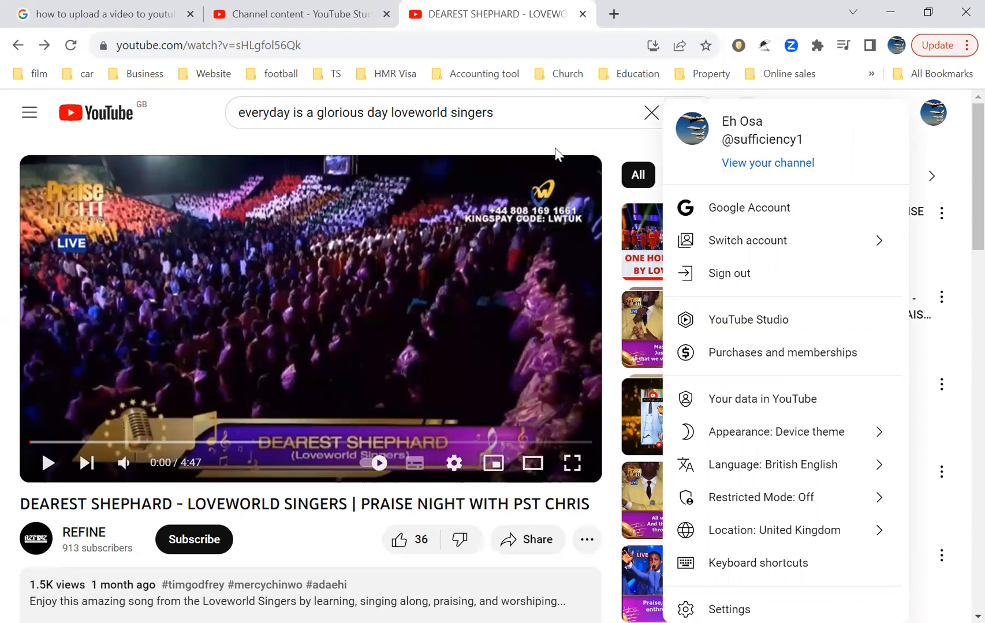
pyautogui.click(517, 137)
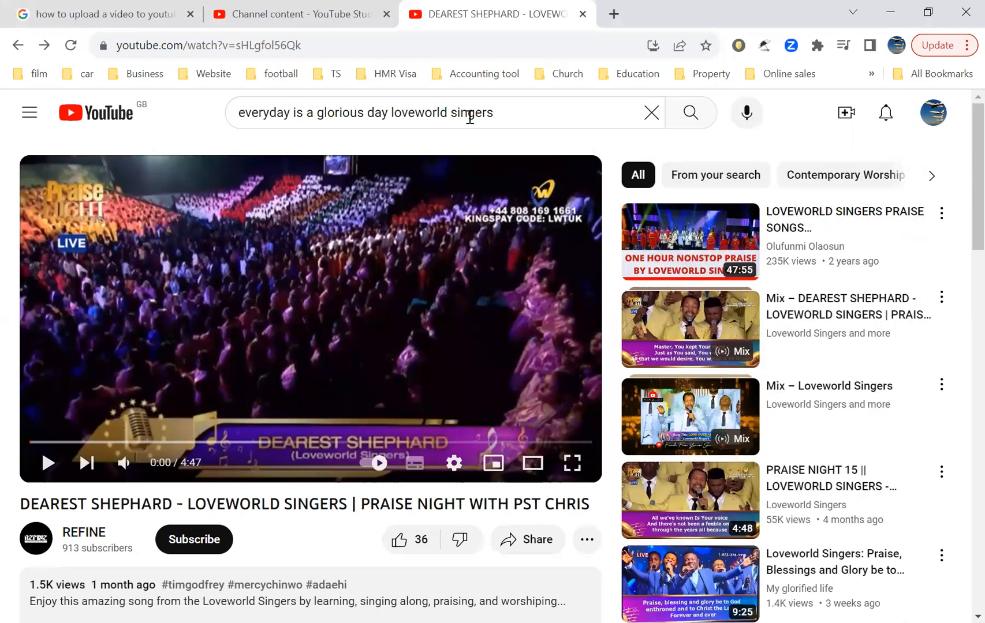
pyautogui.click(101, 16)
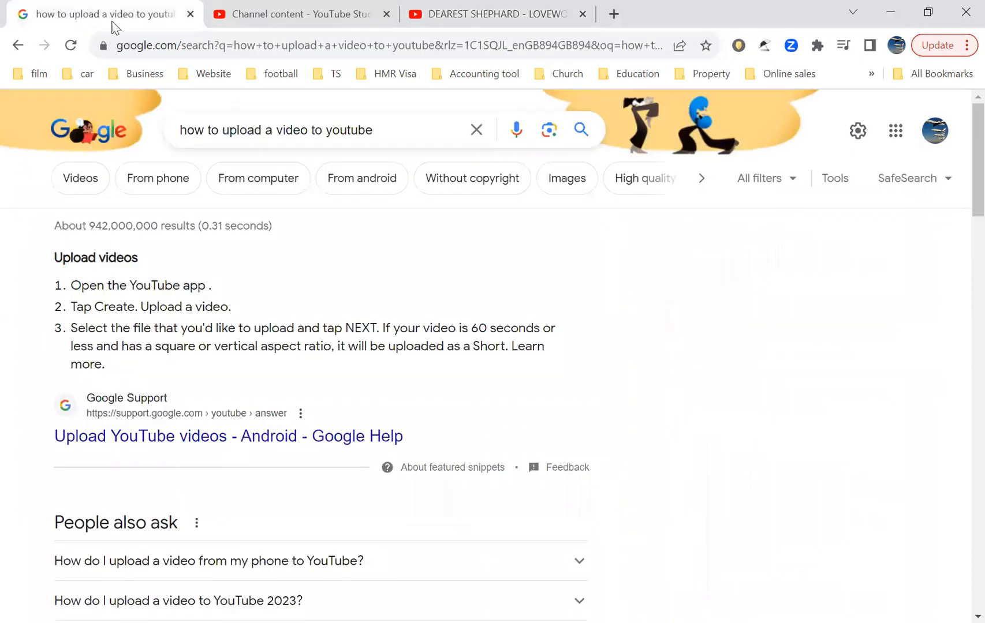
pyautogui.moveTo(379, 137); pyautogui.dragTo(177, 144)
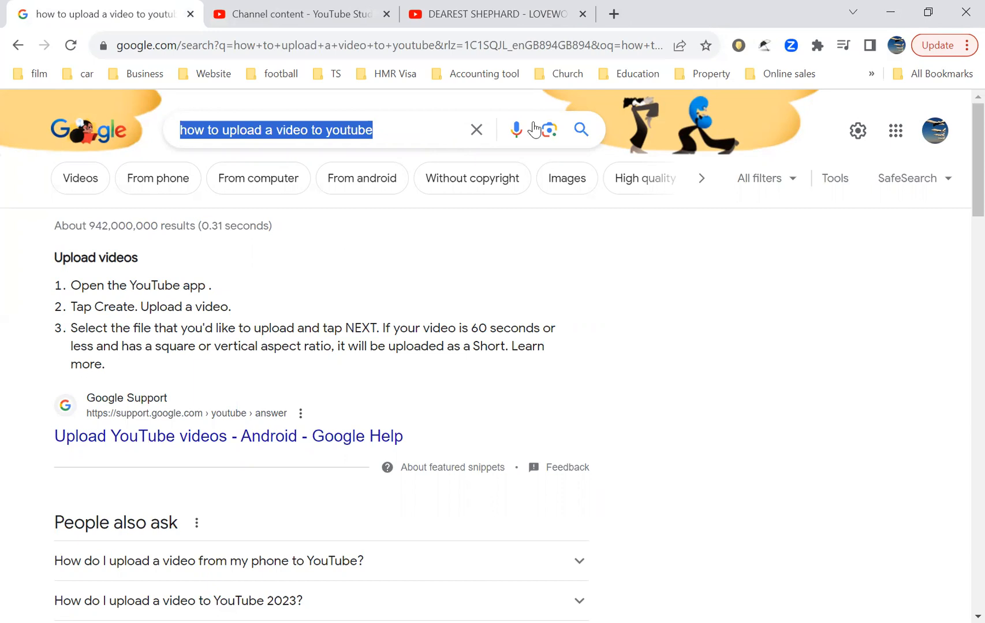
pyautogui.click(614, 13)
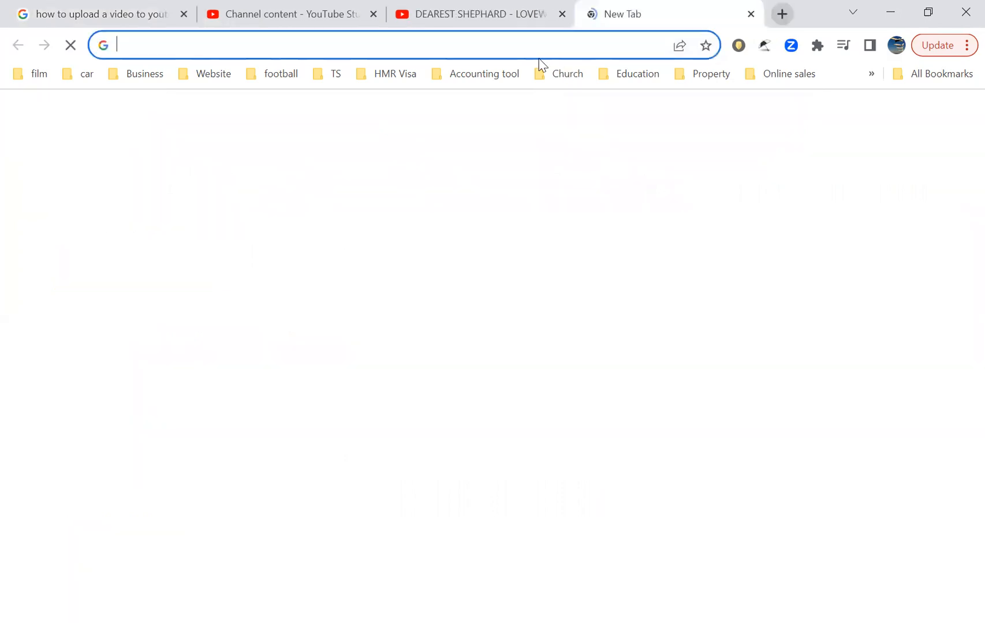
pyautogui.click(512, 45)
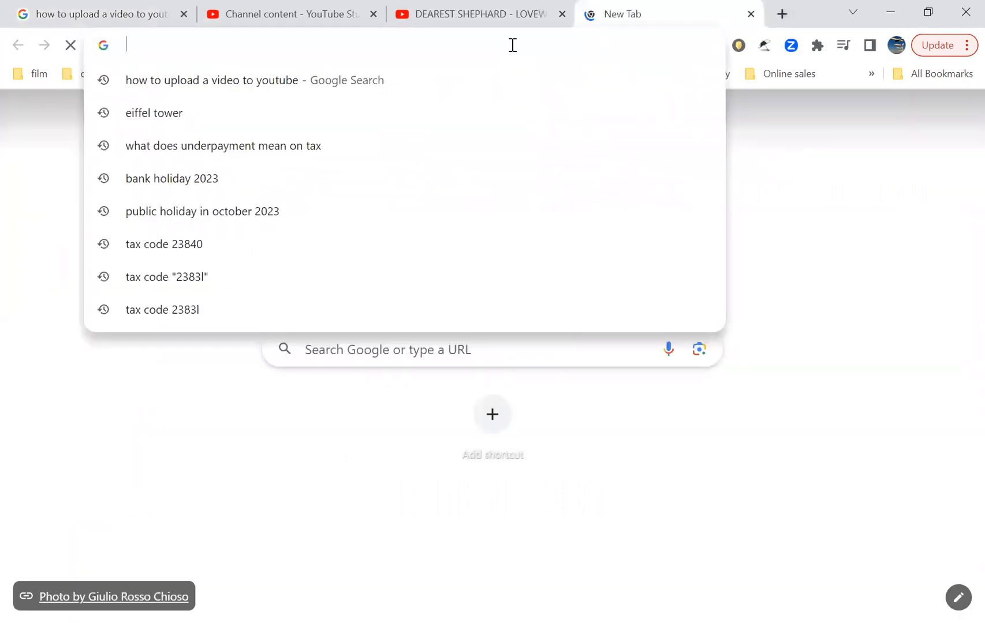
pyautogui.write('Ch')
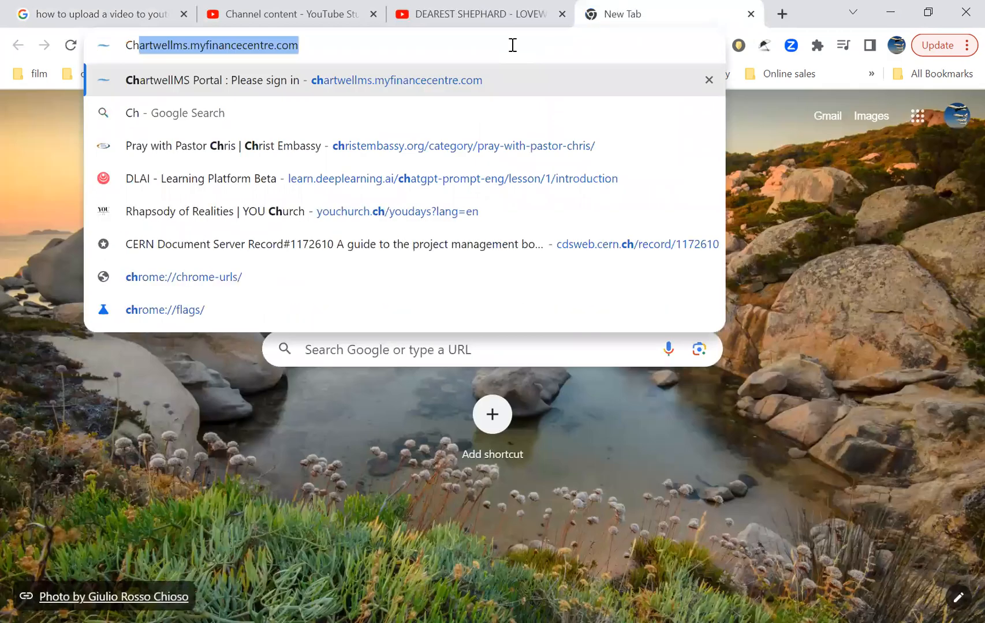
pyautogui.write('a')
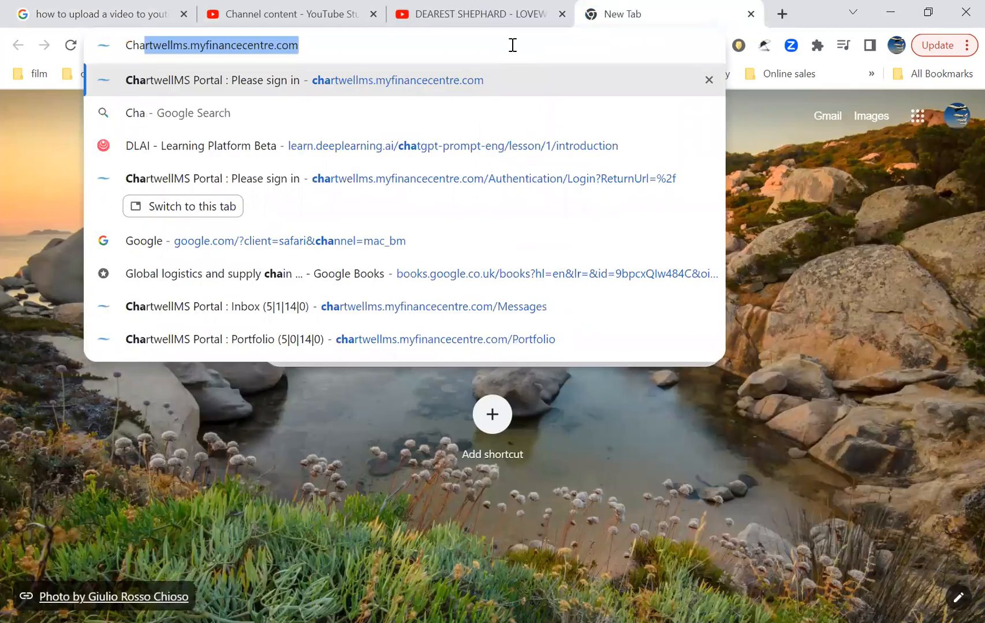
pyautogui.write('t')
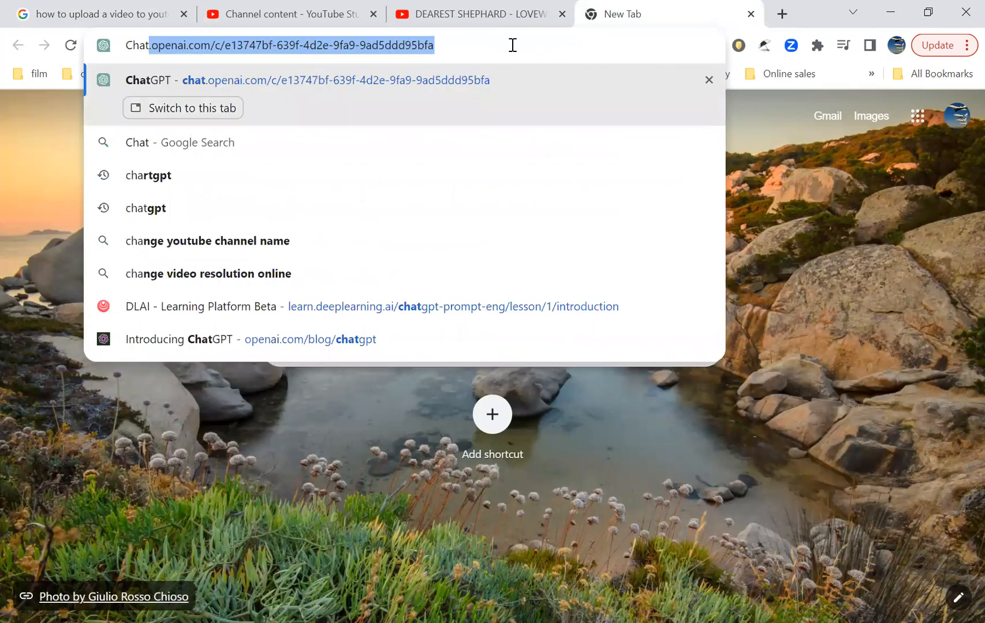
pyautogui.click(237, 107)
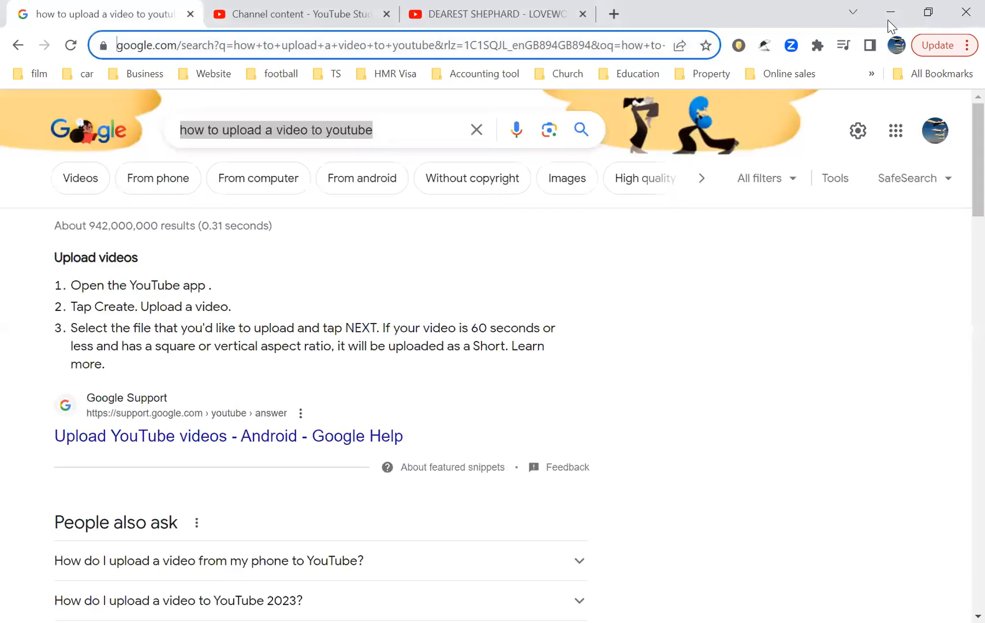
# Step: Open a new tab and go to the existing ChatGPT conversation through the address bar suggestions
pyautogui.click(613, 14)
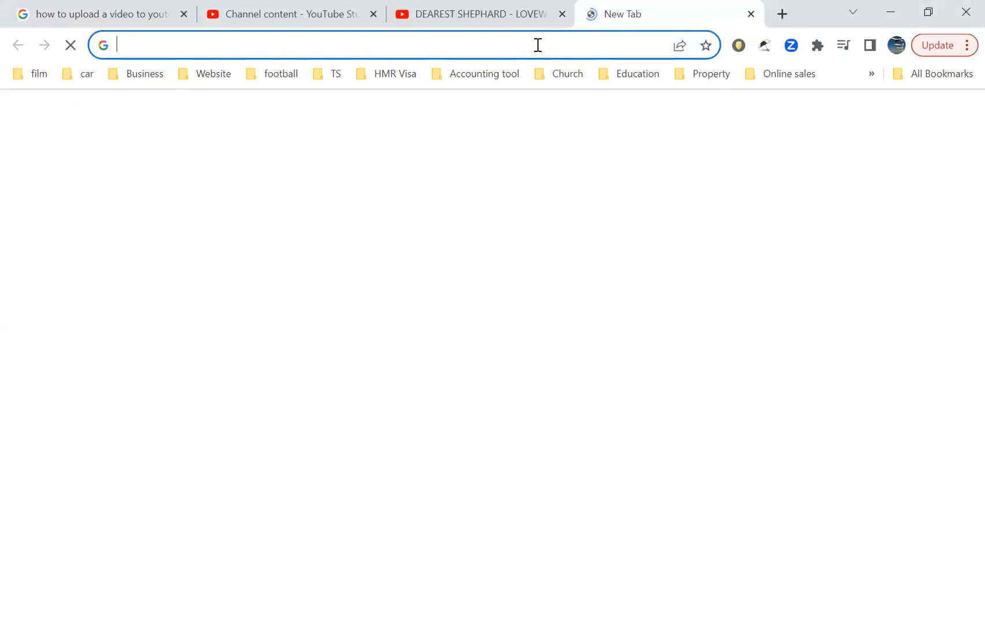
pyautogui.click(538, 45)
pyautogui.write('c')
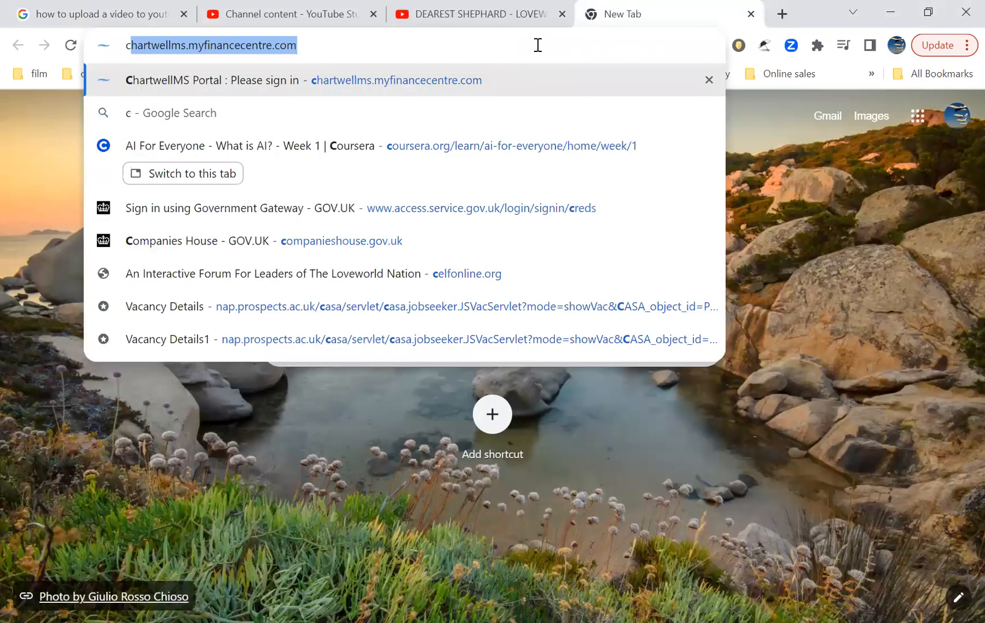
pyautogui.write('ha')
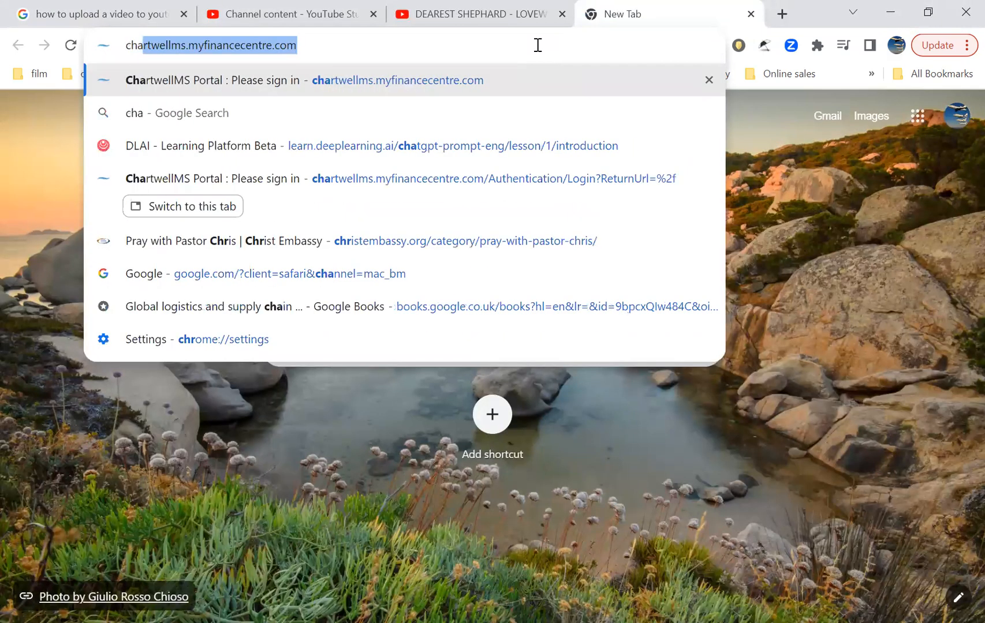
pyautogui.write('t')
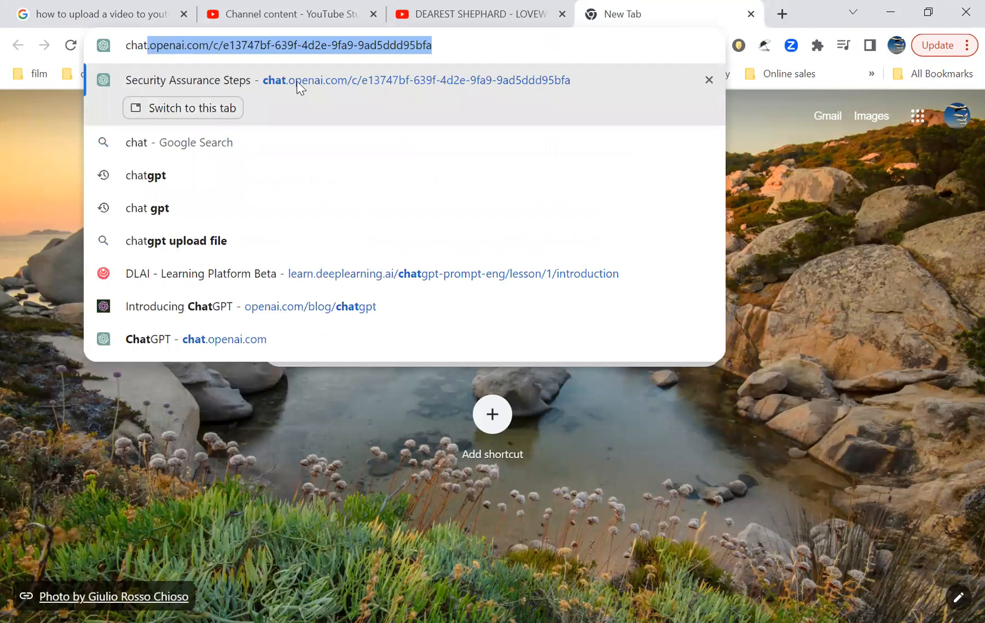
pyautogui.click(241, 86)
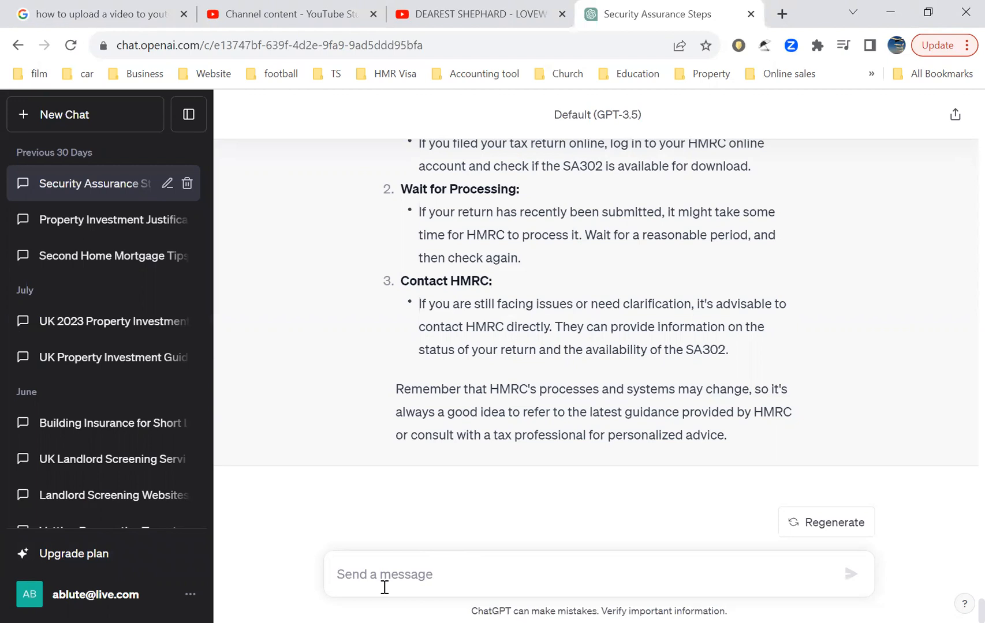
# Step: Ask ChatGPT "how do i upload videos on youtube"
pyautogui.write('how do i upload vi')
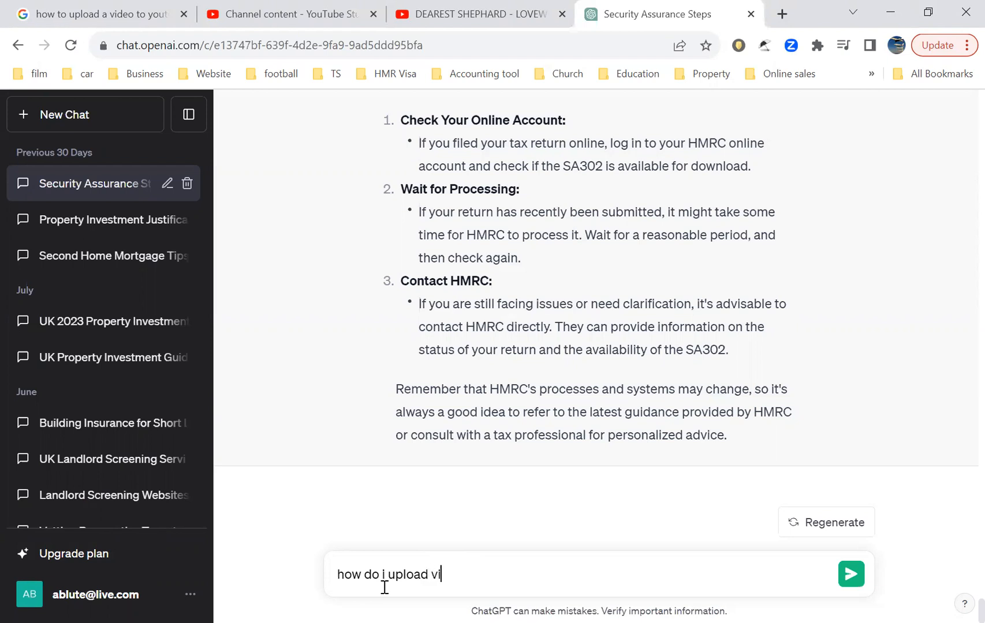
pyautogui.write('e')
pyautogui.press('BackSpace')
pyautogui.write('deos on youtube')
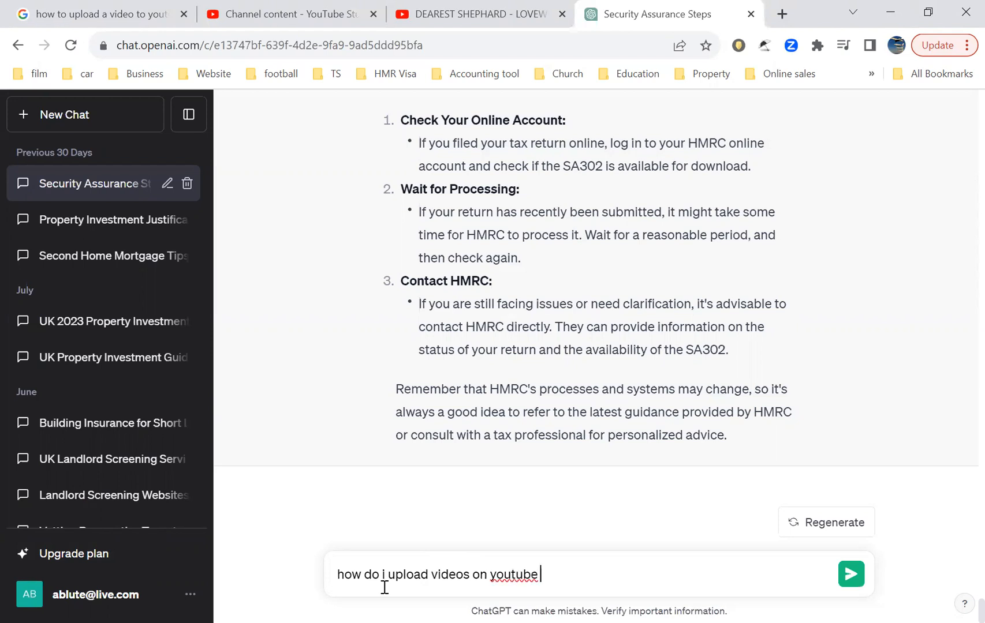
pyautogui.press('BackSpace')
pyautogui.press('Return')
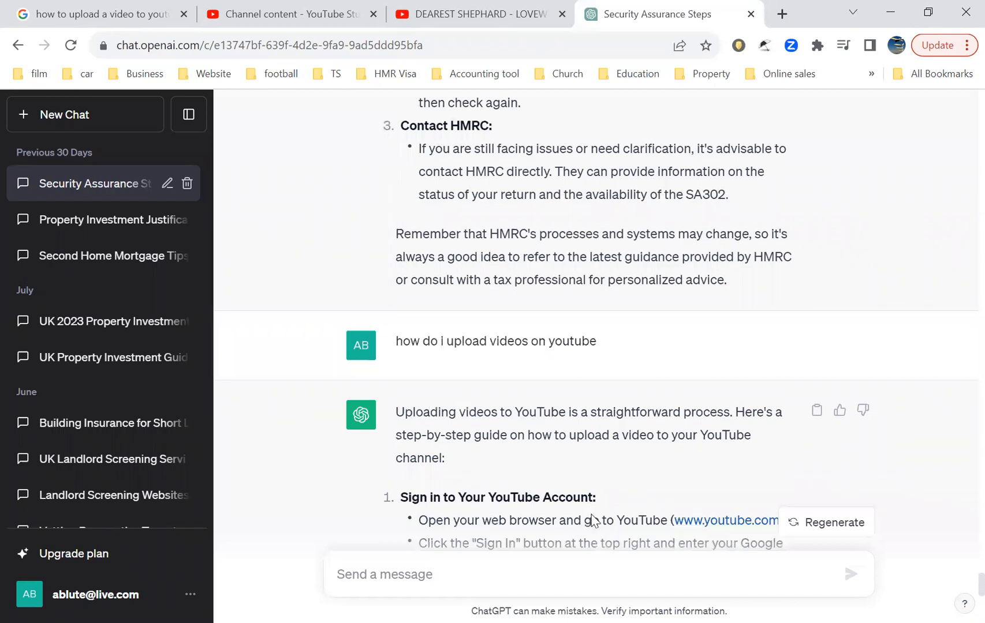
# Step: Read ChatGPT's step-by-step guide on signing in, opening YouTube Studio and starting the upload
pyautogui.scroll(-4, 566, 497)
pyautogui.scroll(-1, 796, 474)
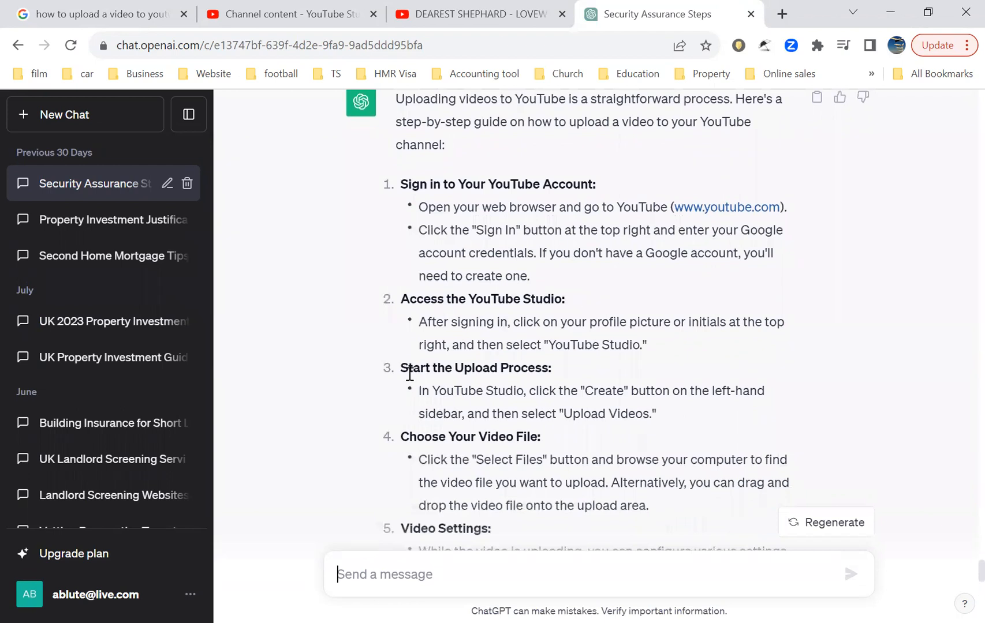
pyautogui.click(455, 372)
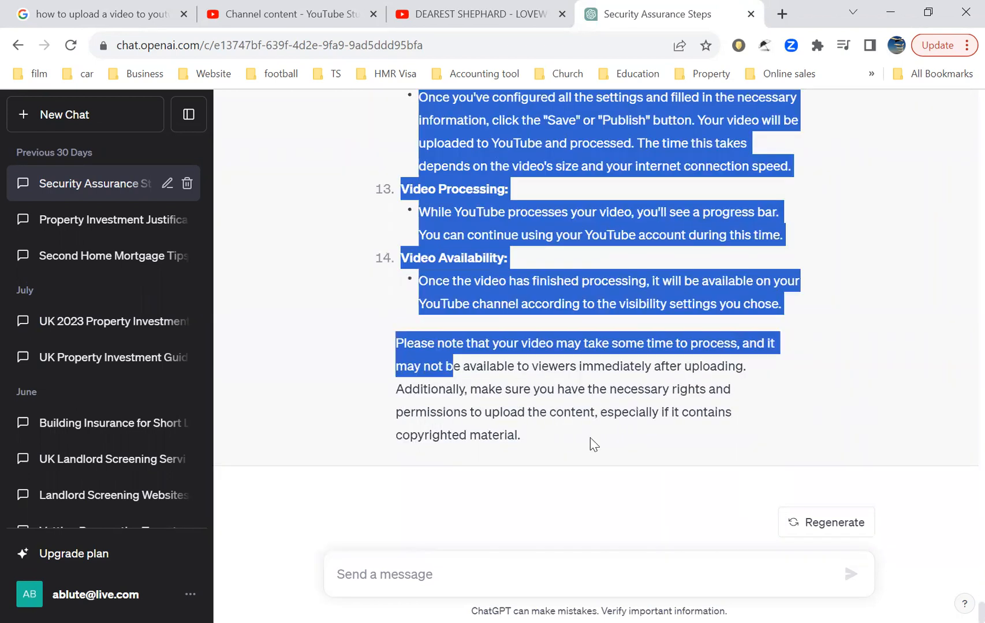
pyautogui.scroll(8, 592, 442)
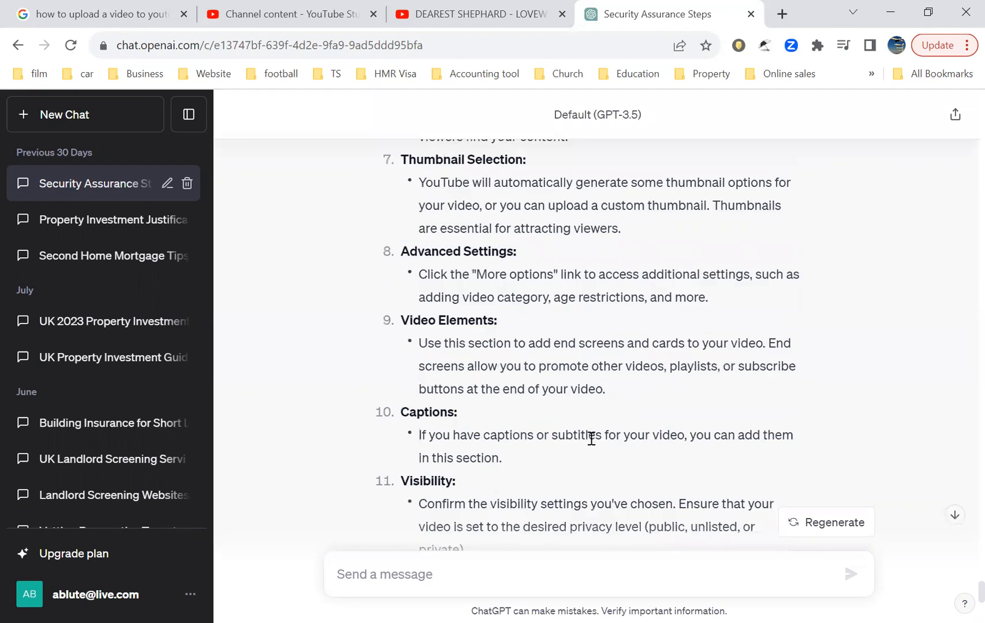
pyautogui.scroll(7, 592, 438)
pyautogui.scroll(7, 591, 439)
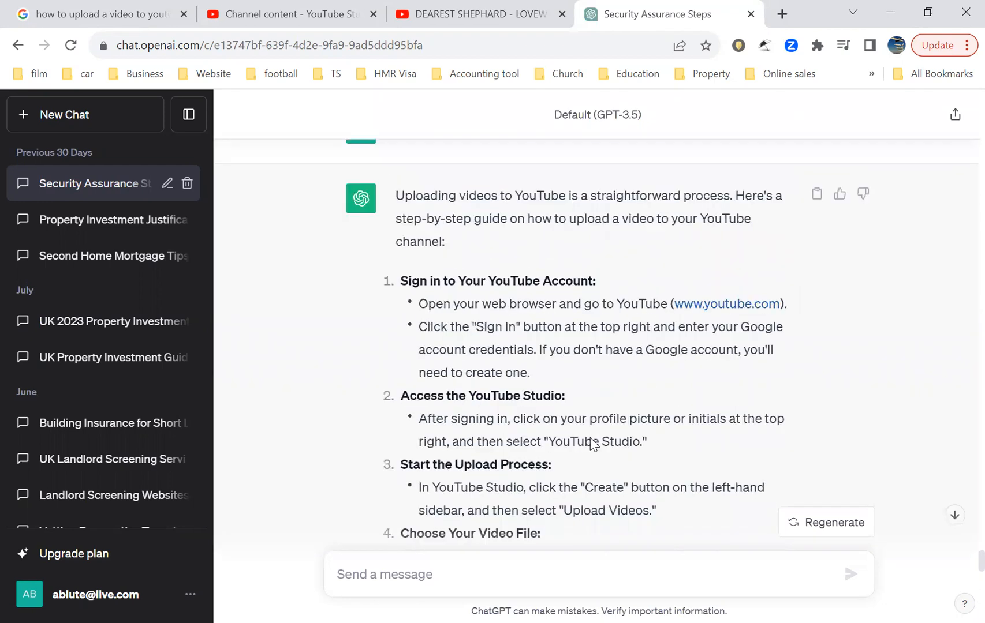
pyautogui.scroll(1, 589, 439)
pyautogui.moveTo(373, 312); pyautogui.dragTo(634, 504)
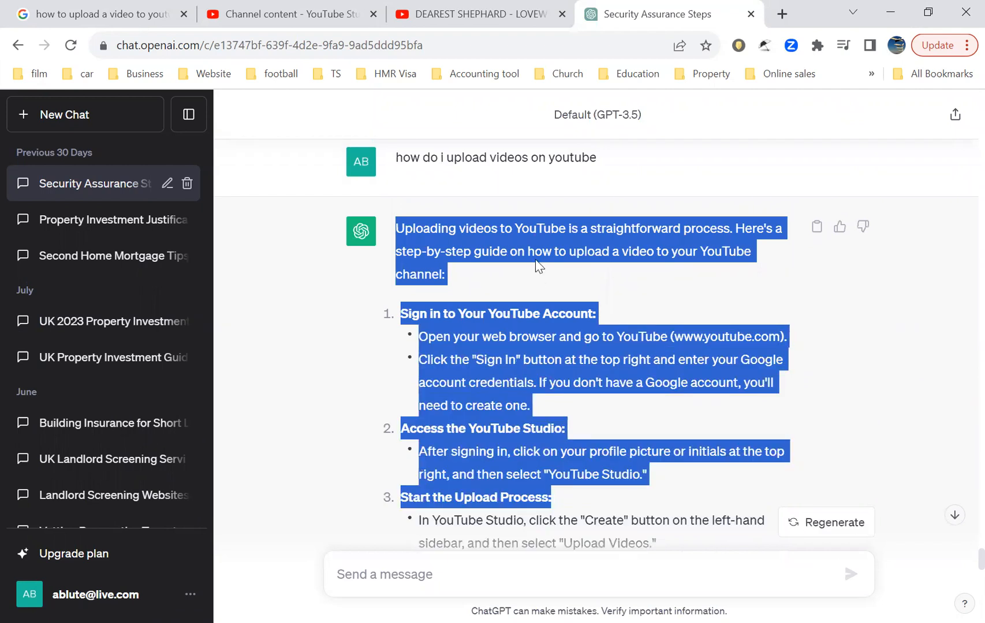
pyautogui.click(336, 380)
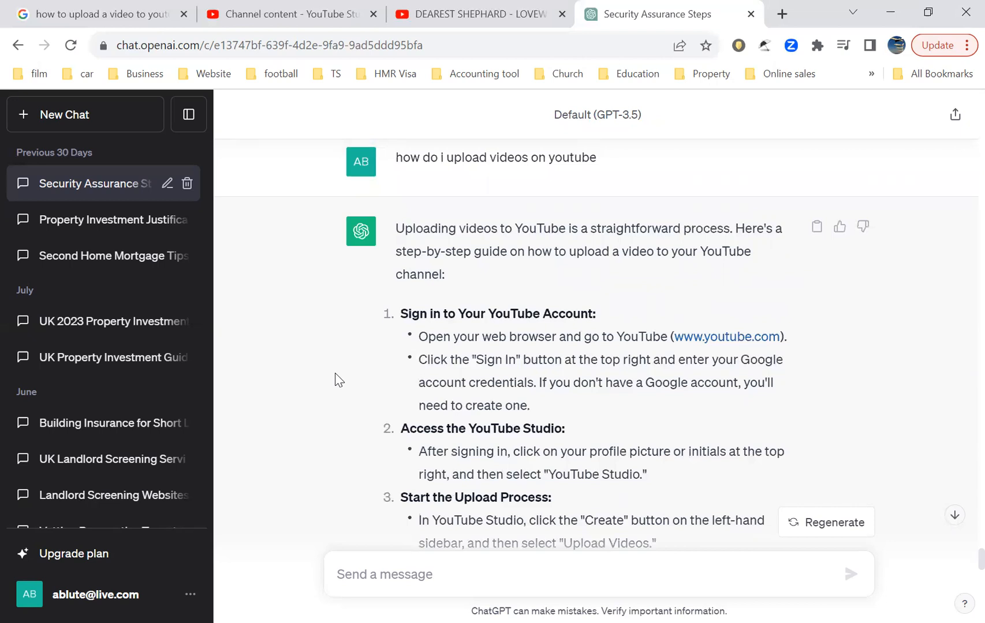
# Step: Glance back at the Google result and read the guide's remaining steps on details, visibility and publishing
pyautogui.click(92, 9)
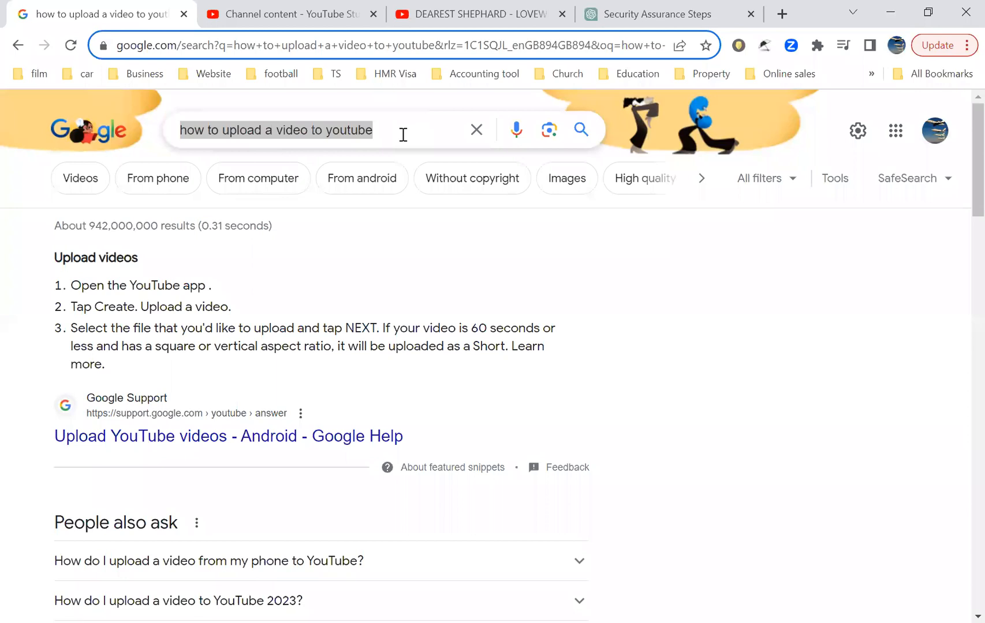
pyautogui.click(701, 10)
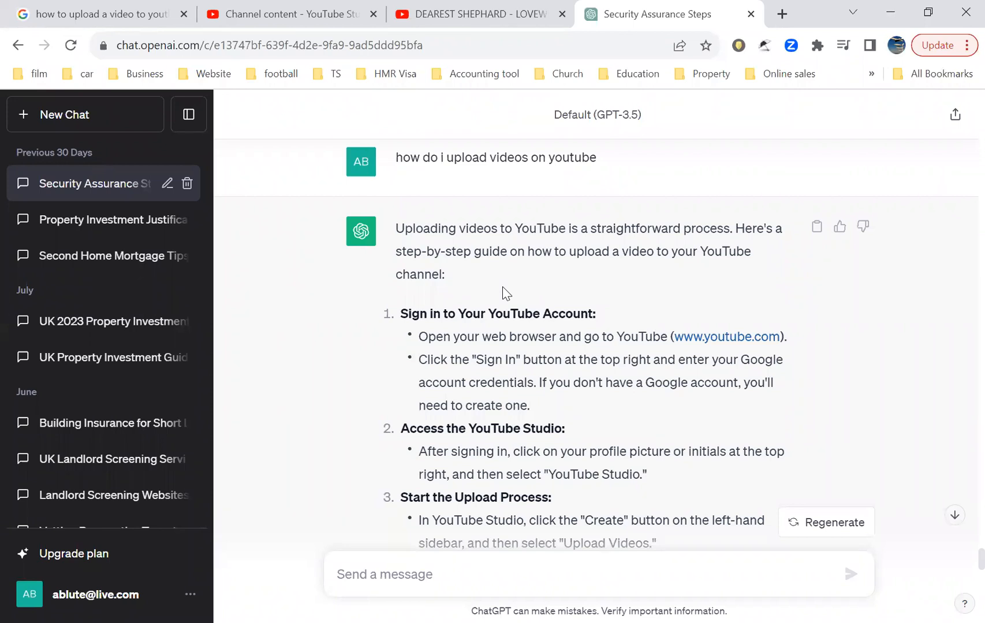
pyautogui.scroll(-1, 504, 293)
pyautogui.scroll(-3, 503, 376)
pyautogui.scroll(-7, 504, 375)
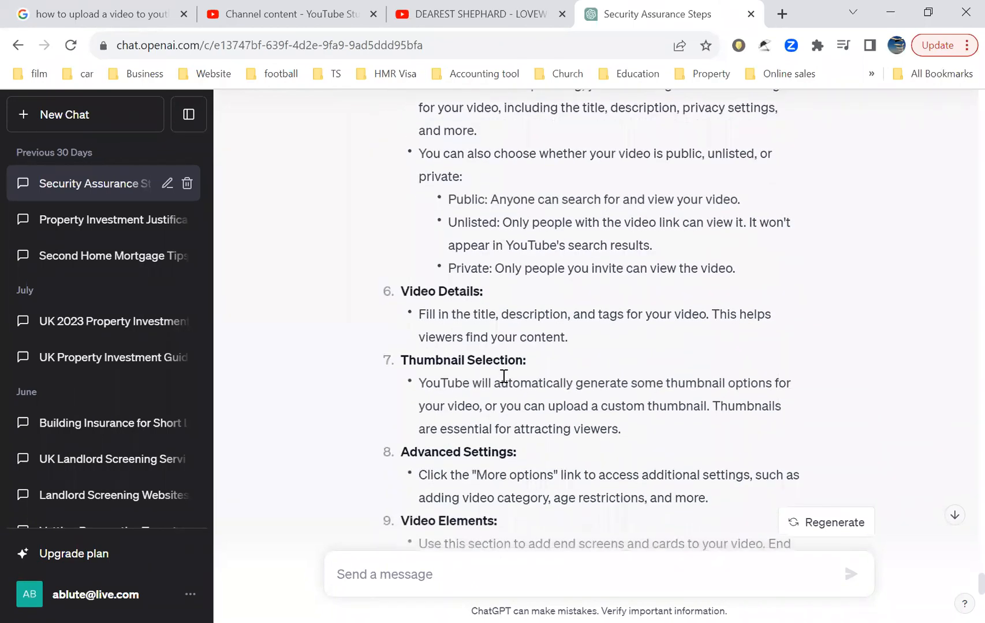
pyautogui.scroll(-1, 503, 375)
pyautogui.scroll(-2, 503, 376)
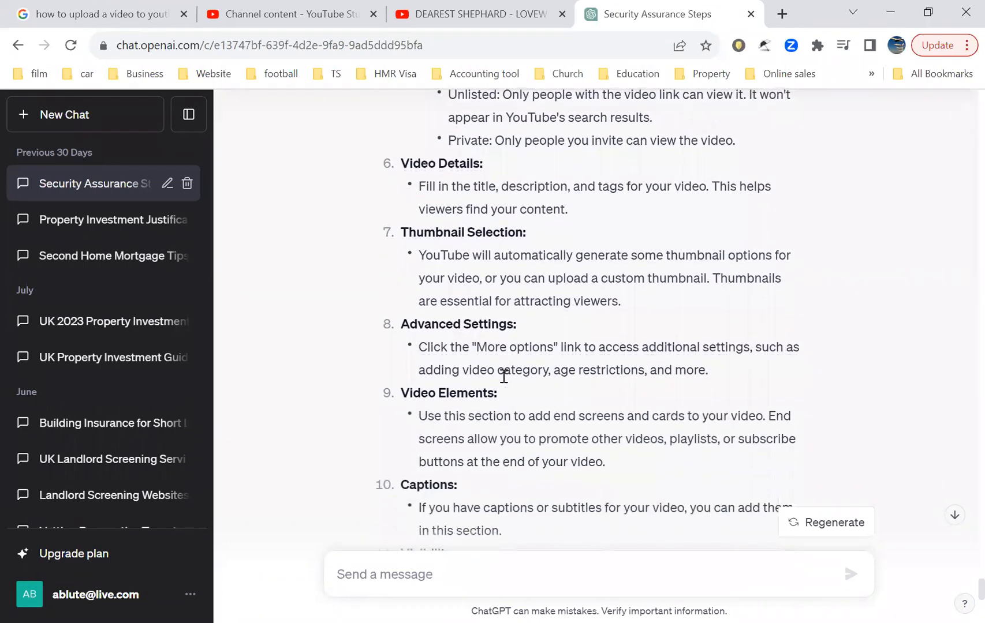
pyautogui.scroll(-1, 503, 376)
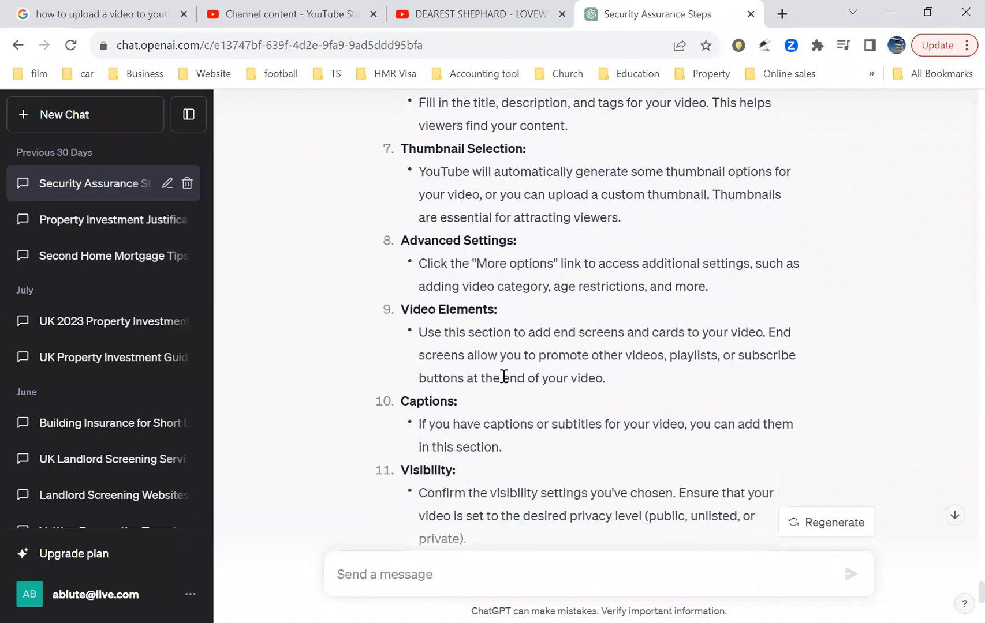
pyautogui.scroll(-1, 503, 375)
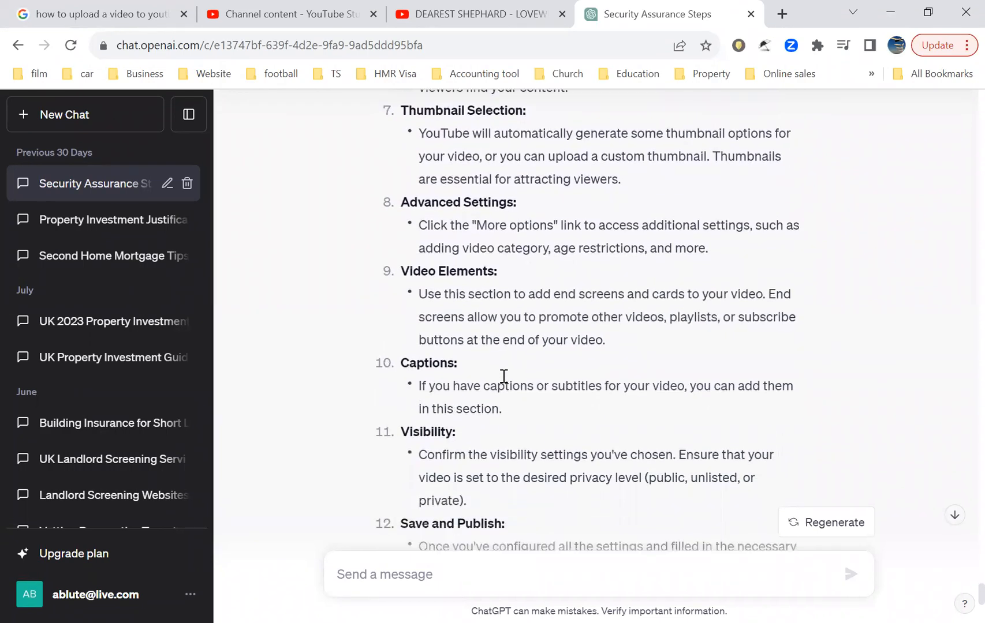
pyautogui.scroll(-8, 504, 376)
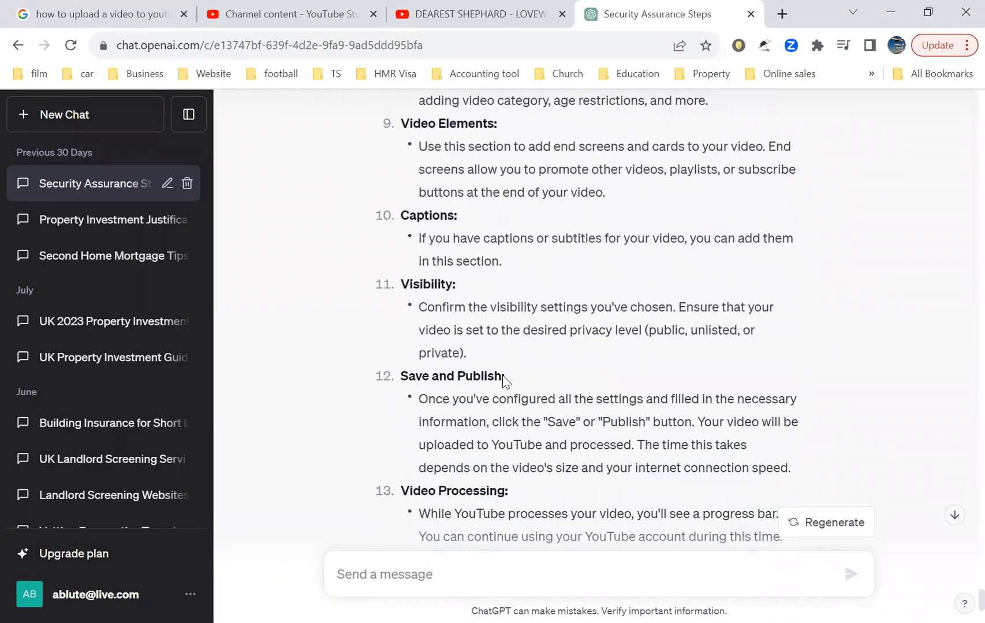
# Step: Switch to the YouTube Studio upload dialog and go back to its Details step
pyautogui.click(95, 15)
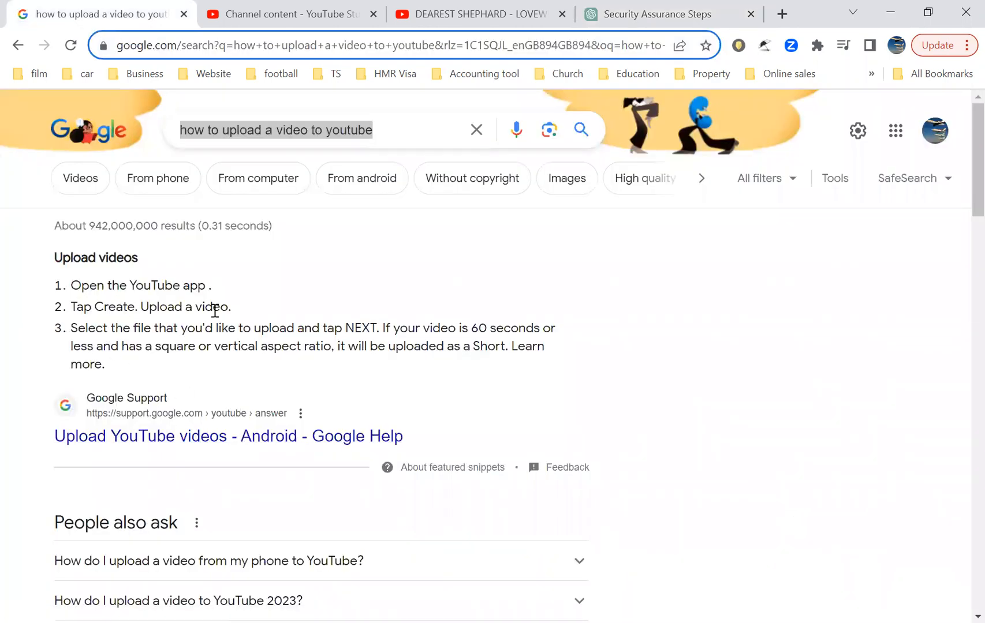
pyautogui.moveTo(271, 307); pyautogui.dragTo(300, 18)
pyautogui.click(300, 19)
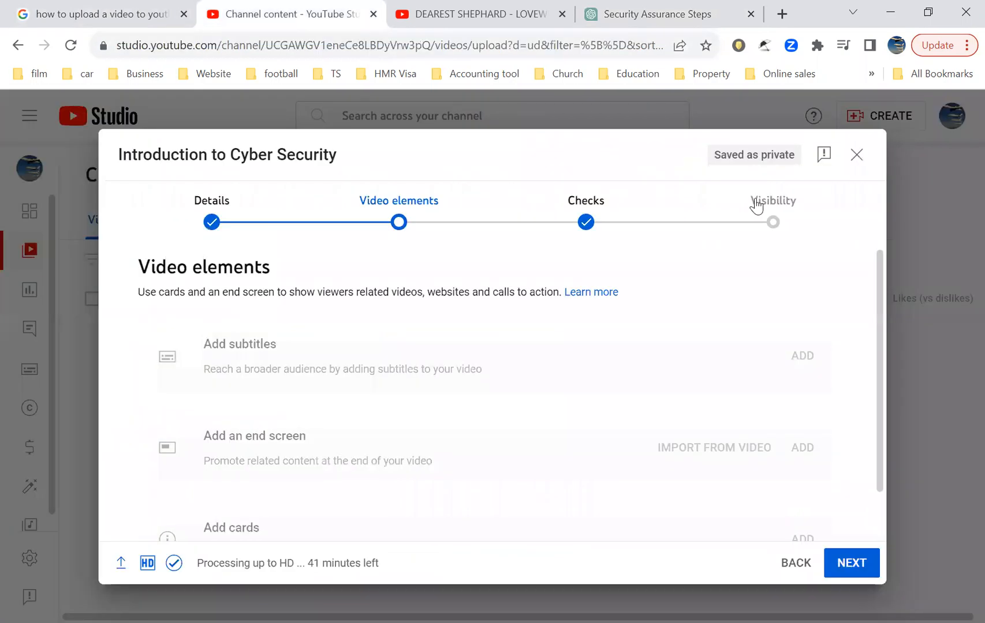
pyautogui.scroll(-1, 595, 393)
pyautogui.scroll(1, 597, 393)
pyautogui.scroll(-1, 489, 459)
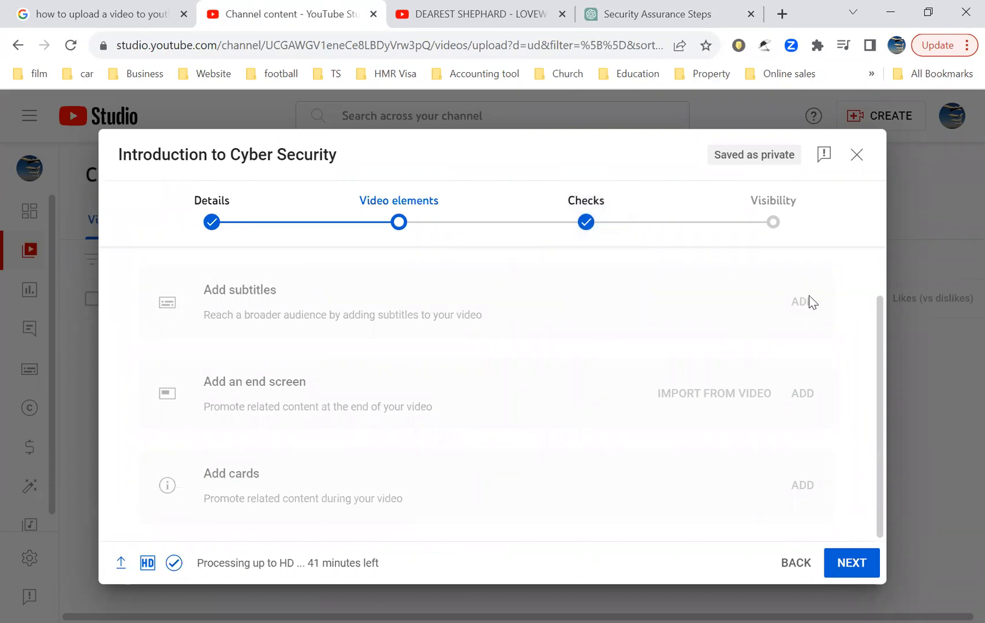
pyautogui.press('Return')
pyautogui.scroll(-1, 554, 507)
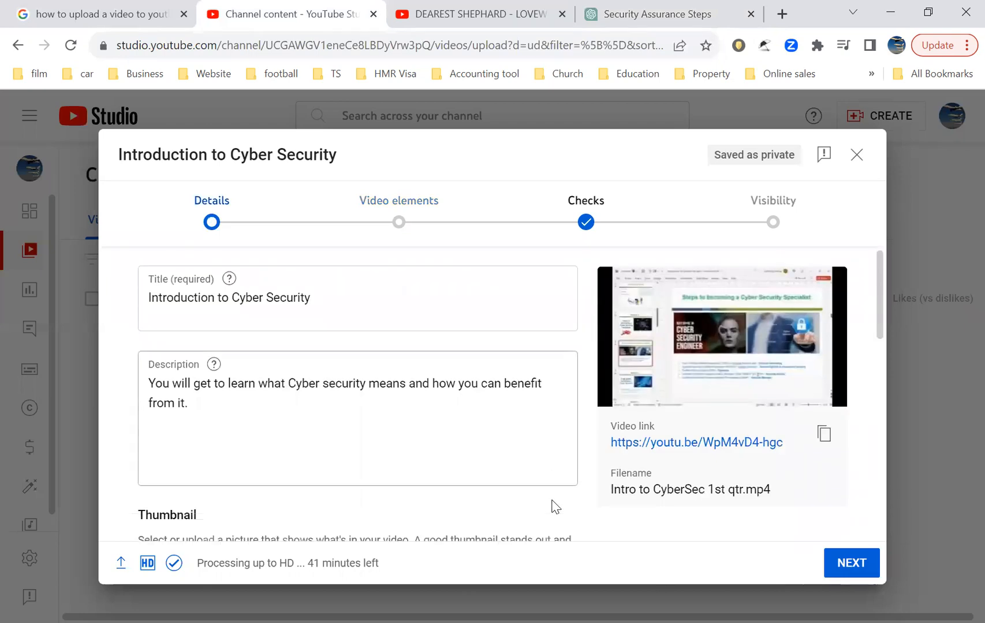
# Step: Scroll through the current upload's Details step to review the thumbnail, playlist and audience sections
pyautogui.scroll(-2, 555, 507)
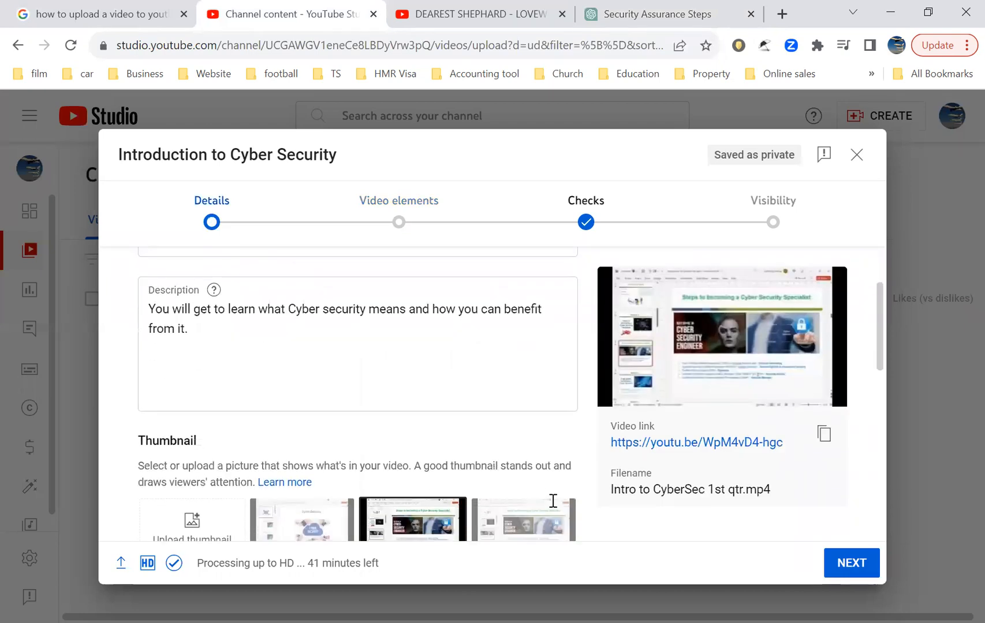
pyautogui.scroll(-1, 552, 508)
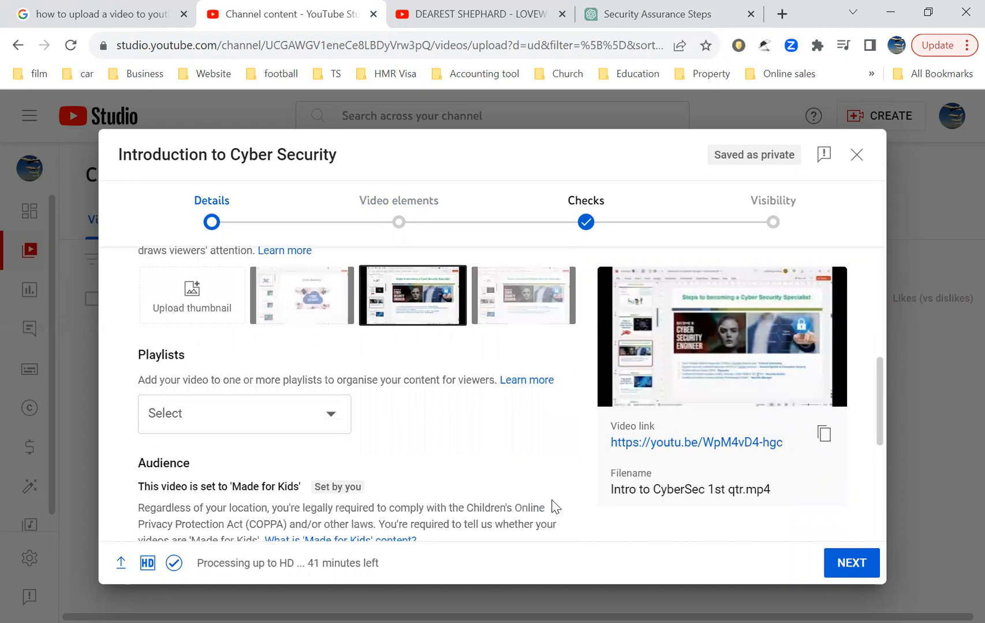
pyautogui.scroll(-3, 547, 472)
pyautogui.scroll(3, 549, 472)
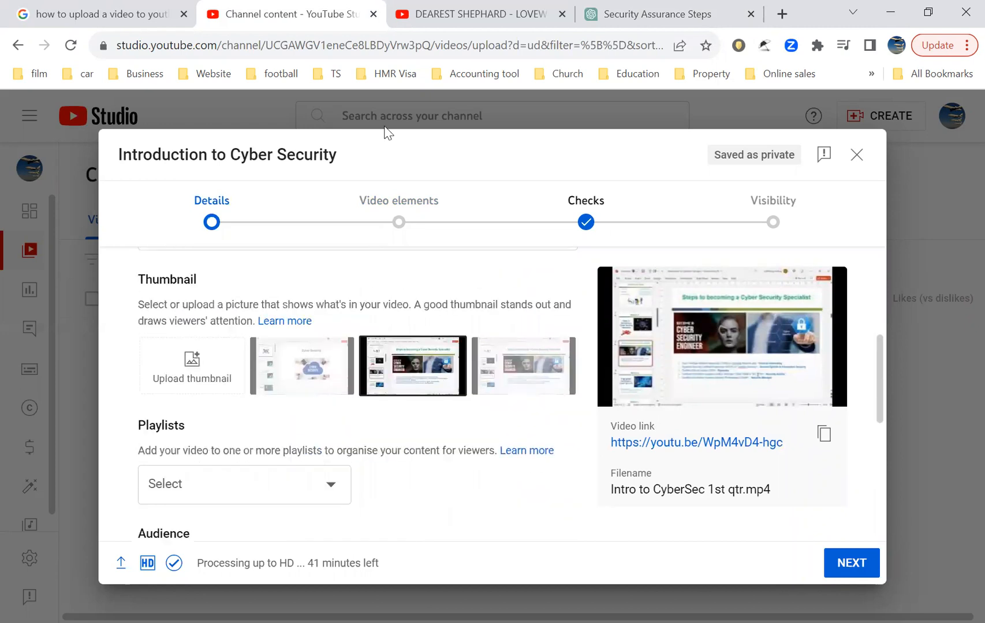
# Step: Open YouTube's home page in a new browser tab
pyautogui.click(781, 14)
pyautogui.click(537, 38)
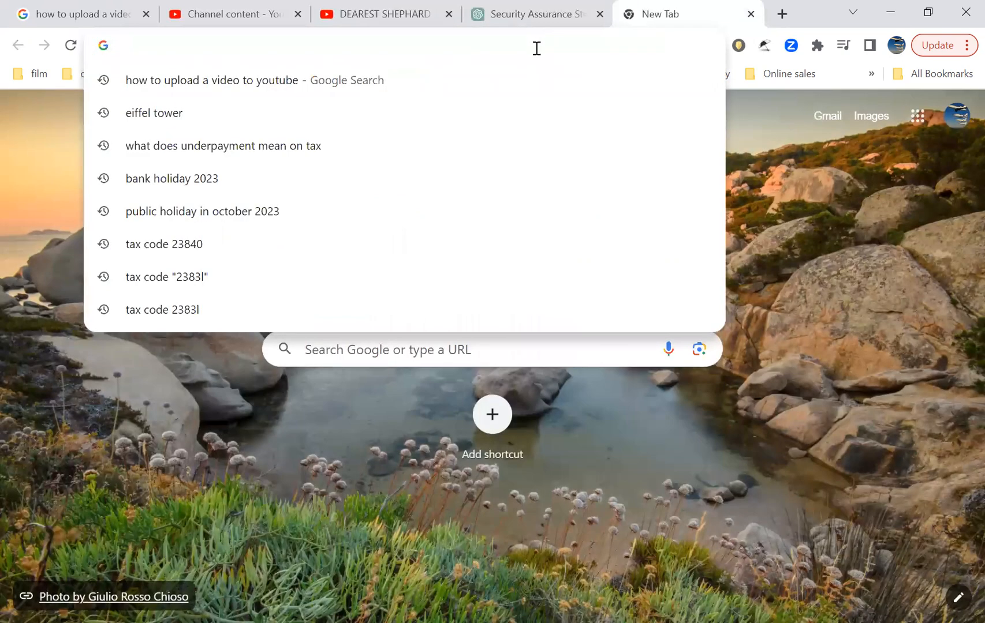
pyautogui.write('you')
pyautogui.press('Return')
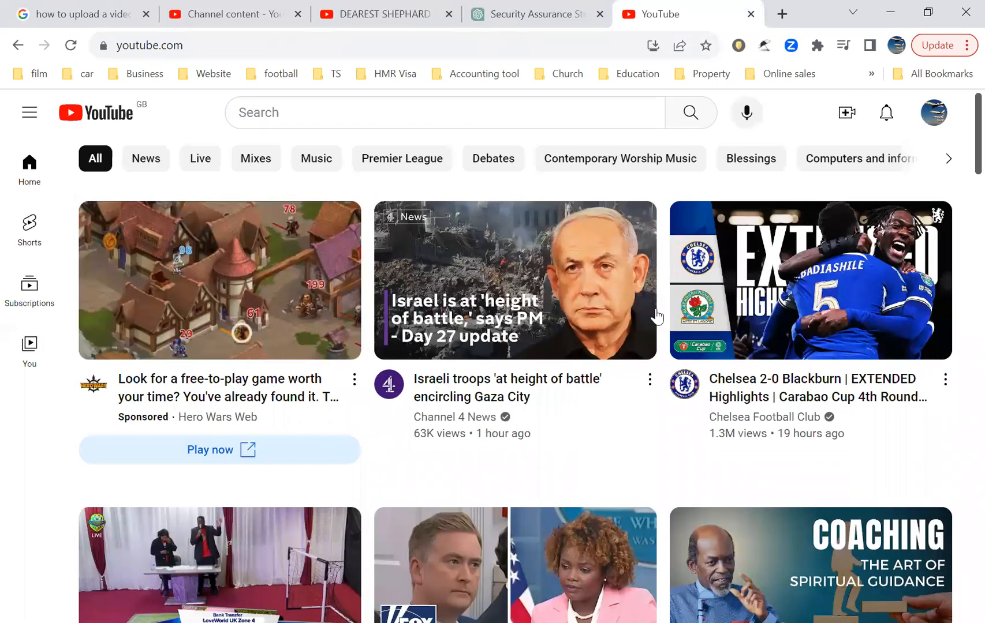
# Step: Start a new video upload from YouTube's Create menu
pyautogui.click(844, 120)
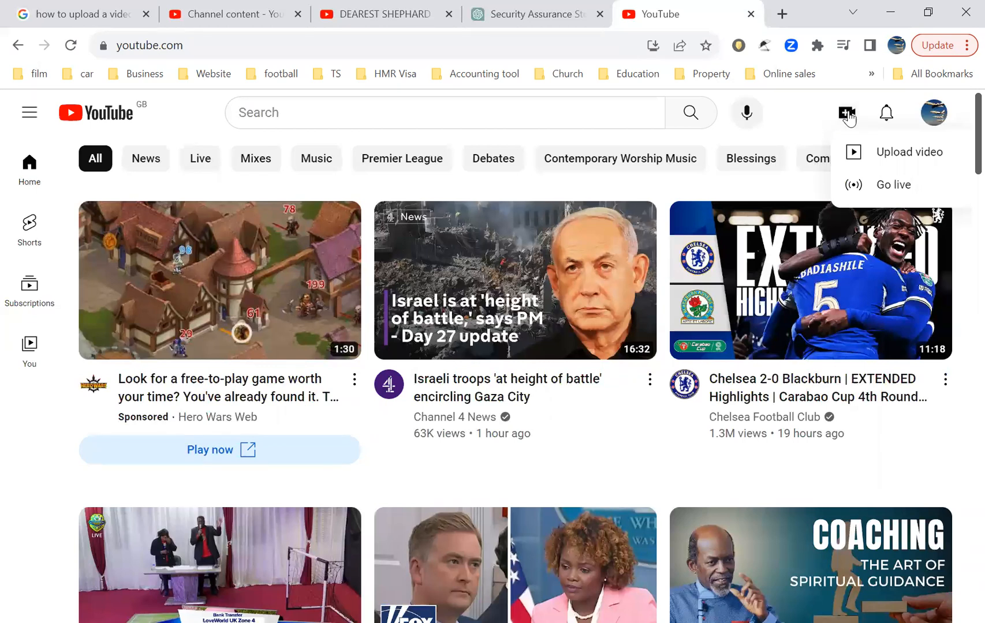
pyautogui.click(847, 115)
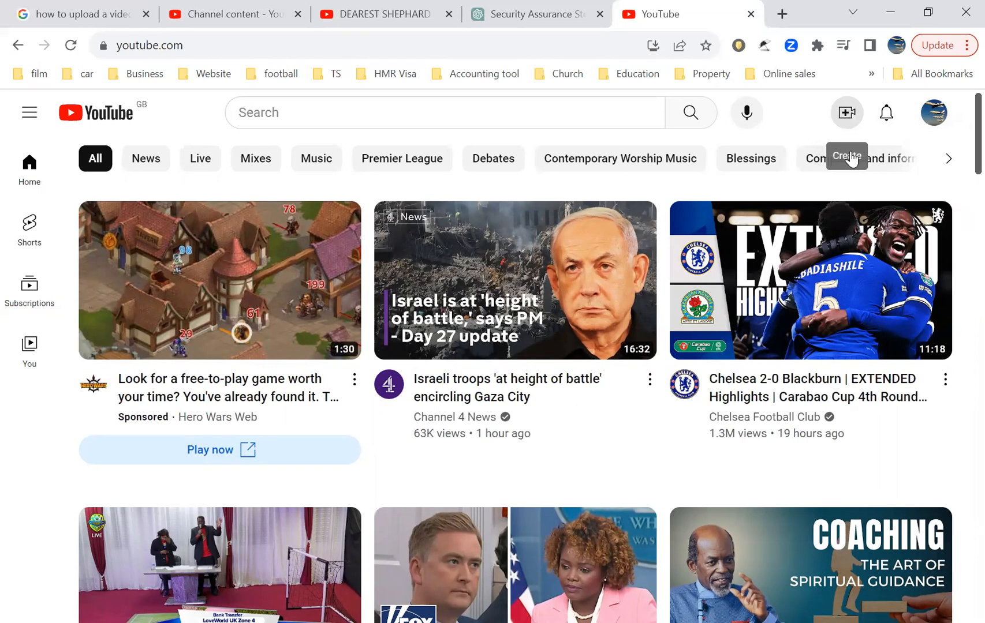
pyautogui.click(843, 119)
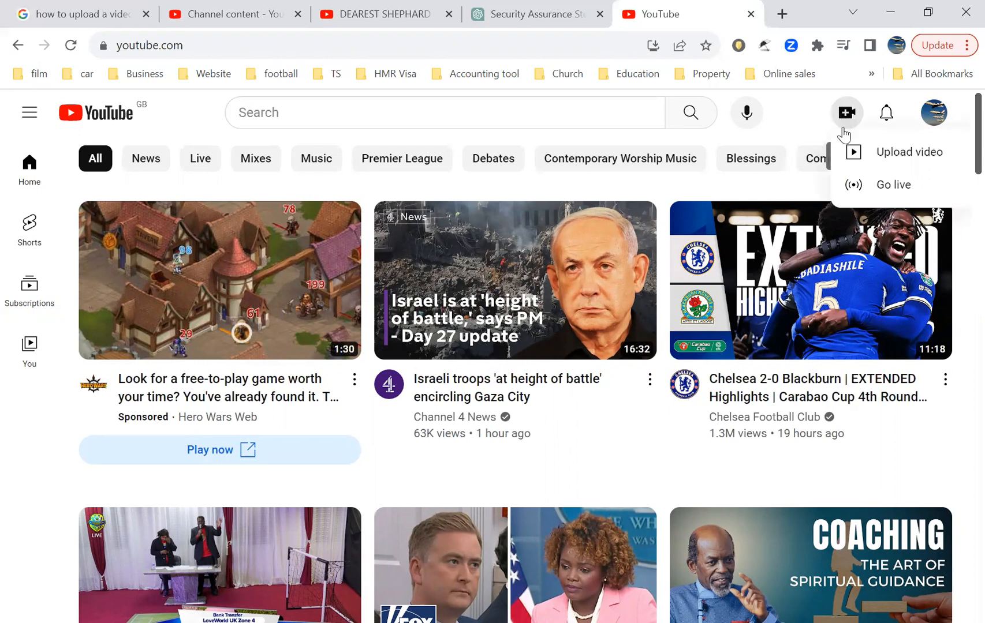
pyautogui.click(895, 158)
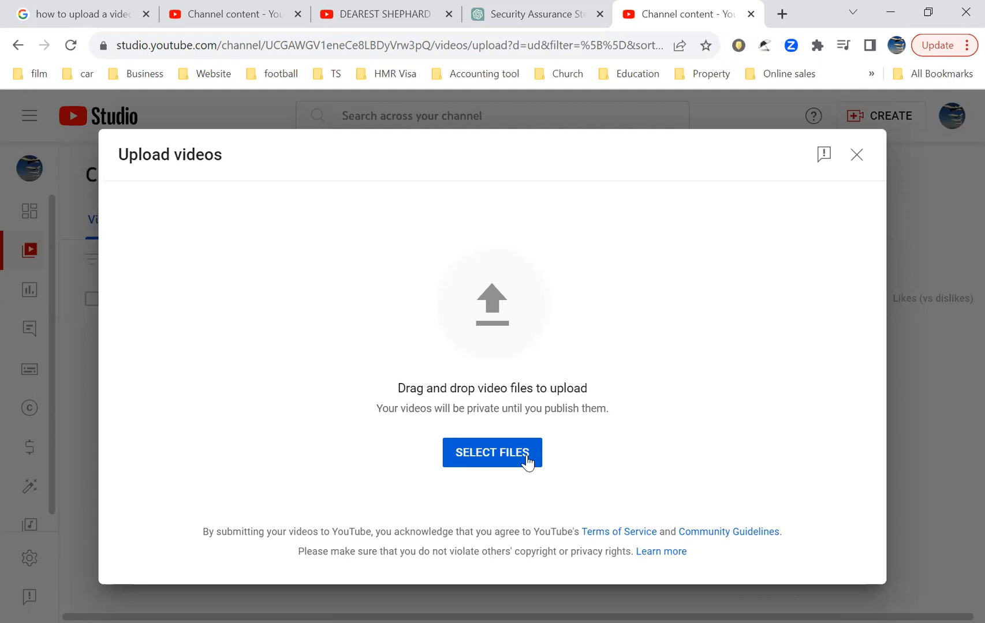
# Step: Browse the file picker to the Zoom › 2021 › 2021 Church › 2021-07-17 July Bible study folder
pyautogui.click(493, 456)
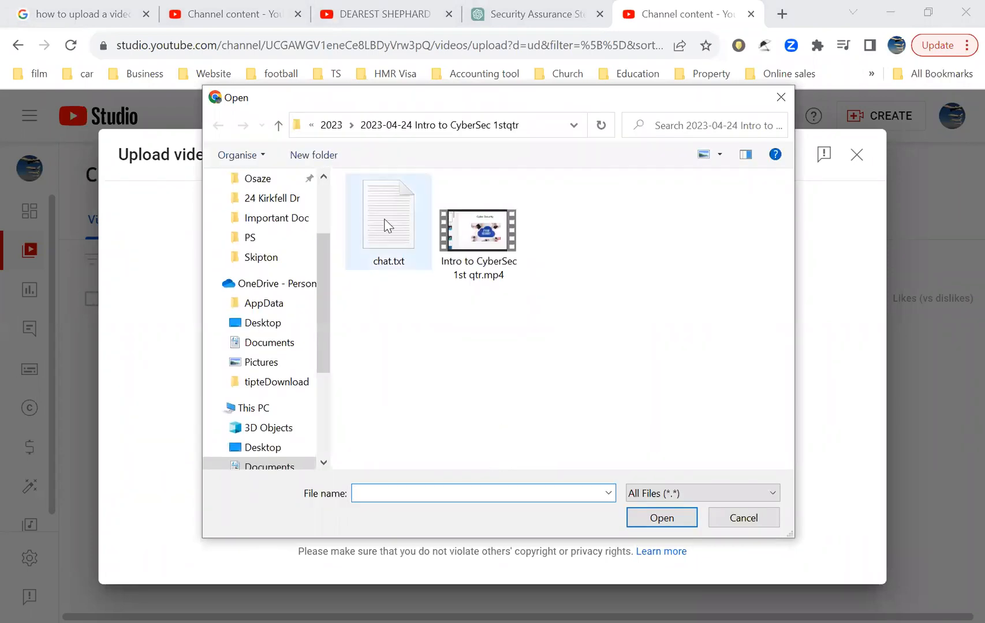
pyautogui.click(331, 126)
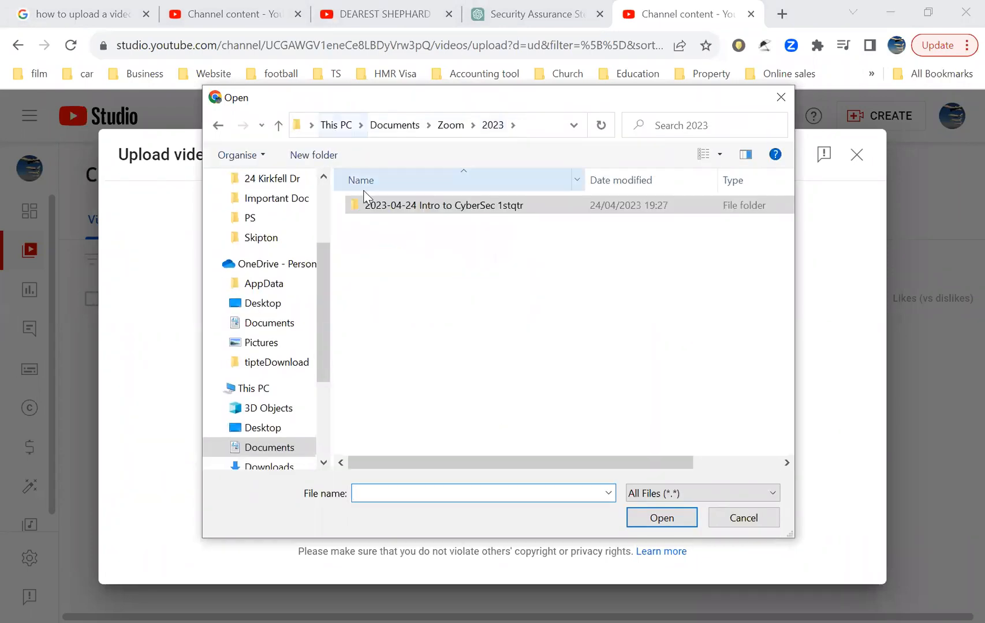
pyautogui.click(446, 128)
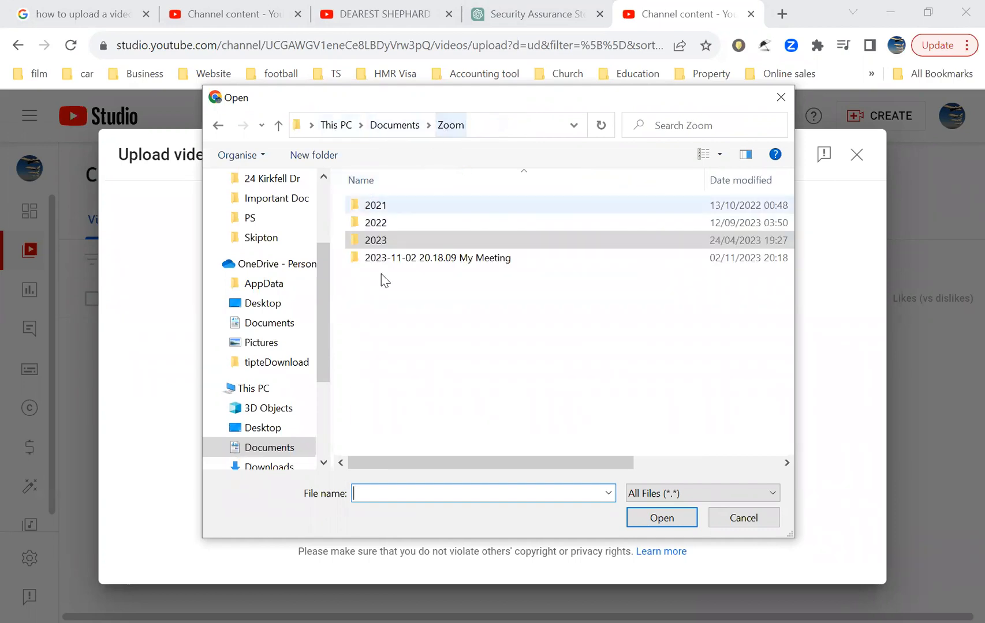
pyautogui.doubleClick(376, 224)
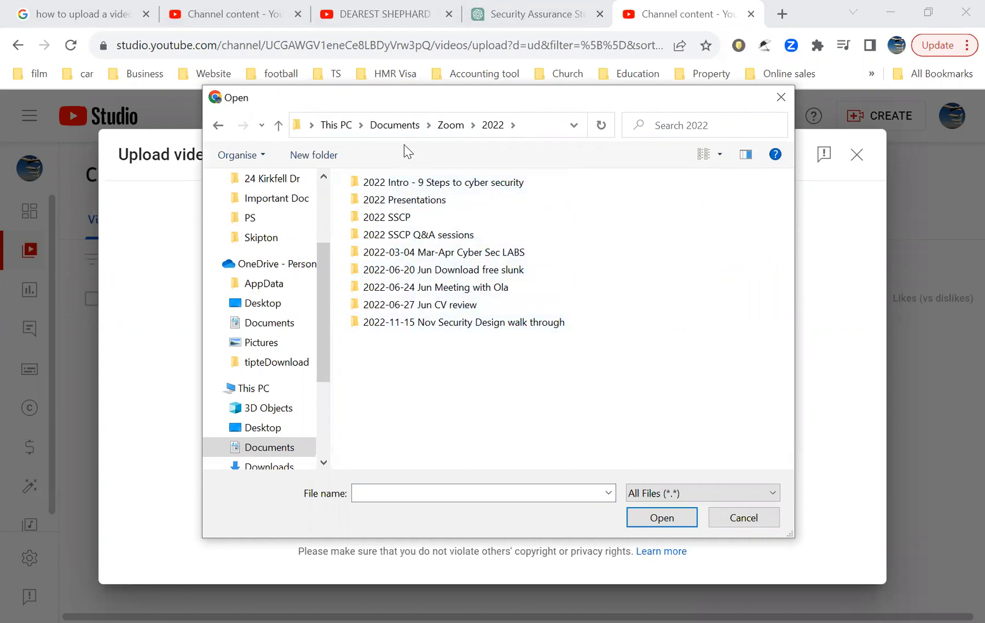
pyautogui.click(449, 125)
pyautogui.doubleClick(376, 203)
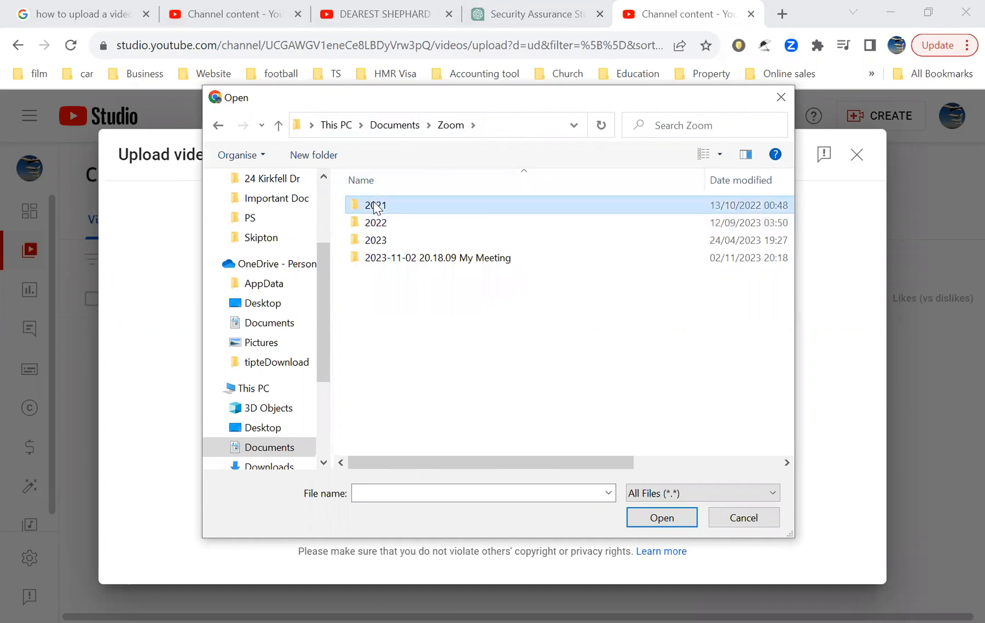
pyautogui.click(404, 207)
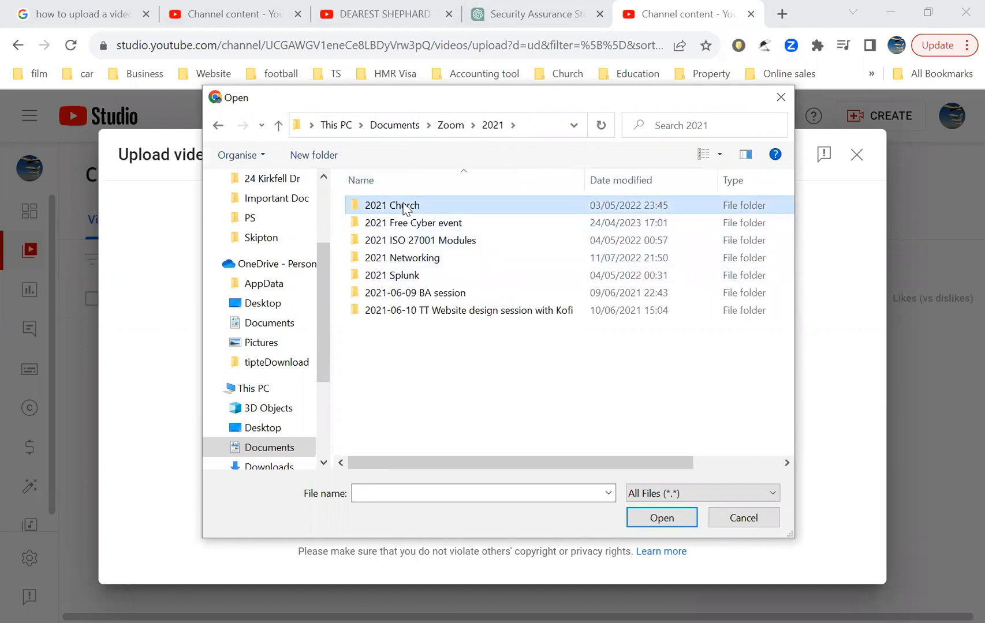
pyautogui.doubleClick(404, 206)
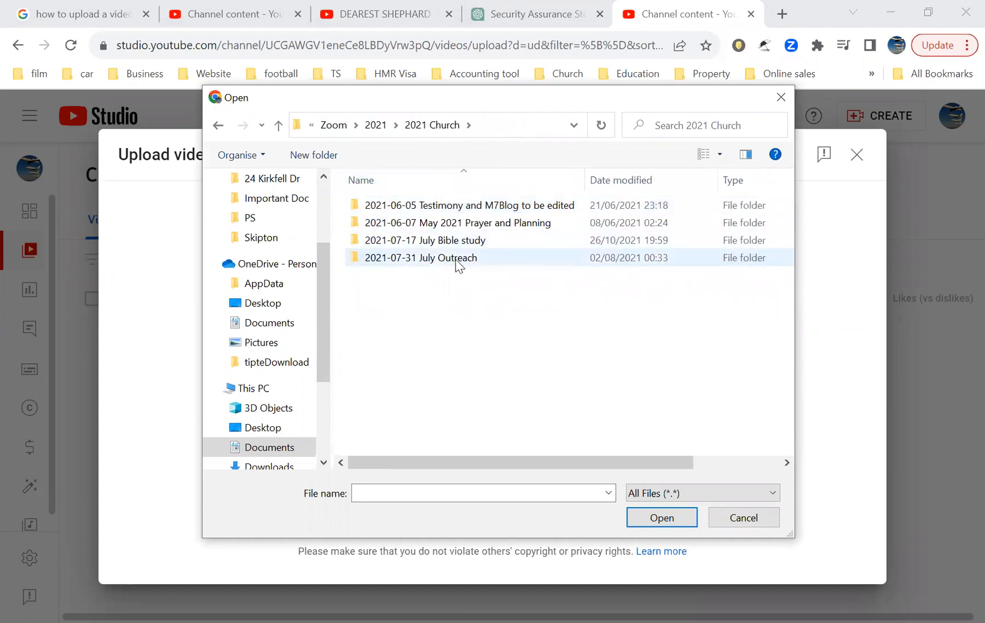
pyautogui.click(430, 241)
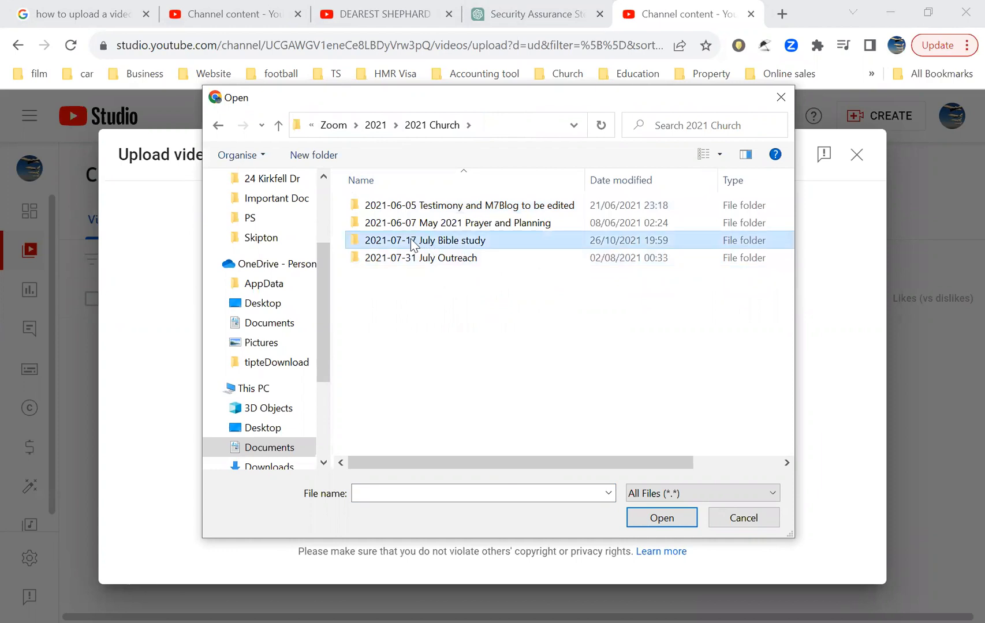
pyautogui.doubleClick(408, 243)
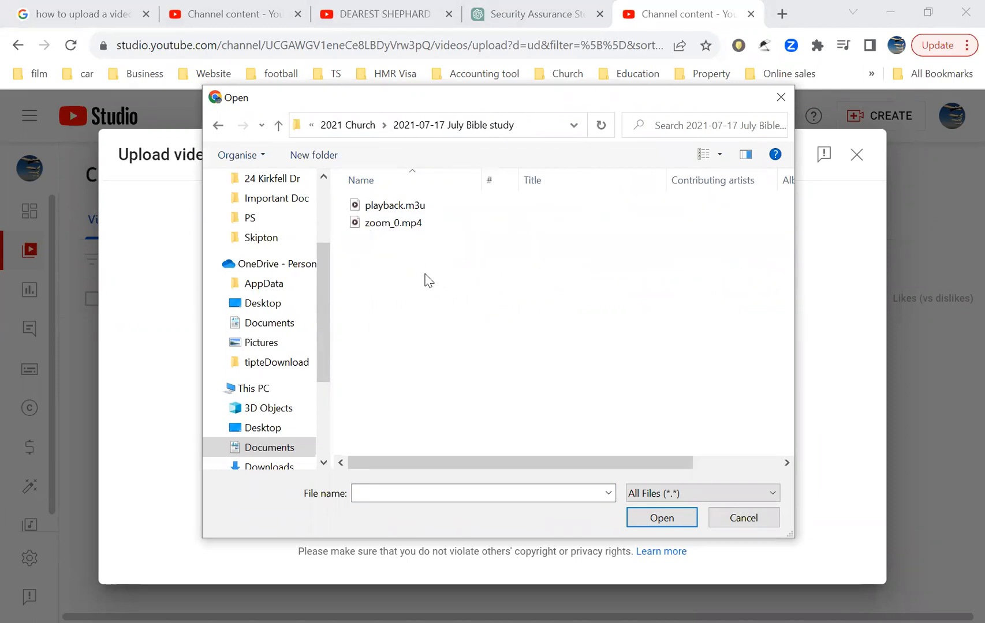
# Step: Try to upload the playback.m3u file from that folder
pyautogui.click(378, 229)
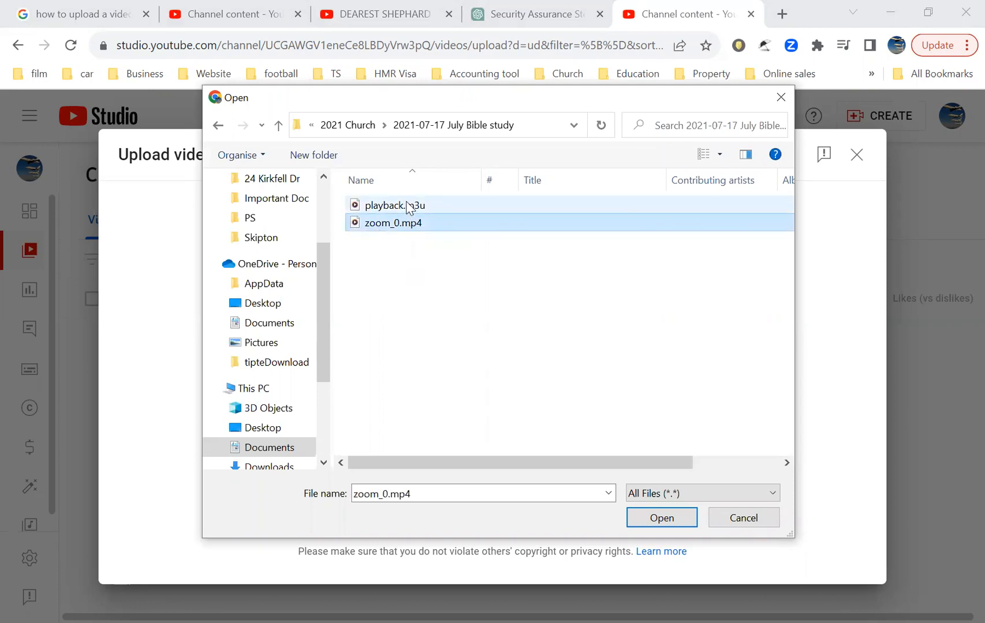
pyautogui.click(376, 207)
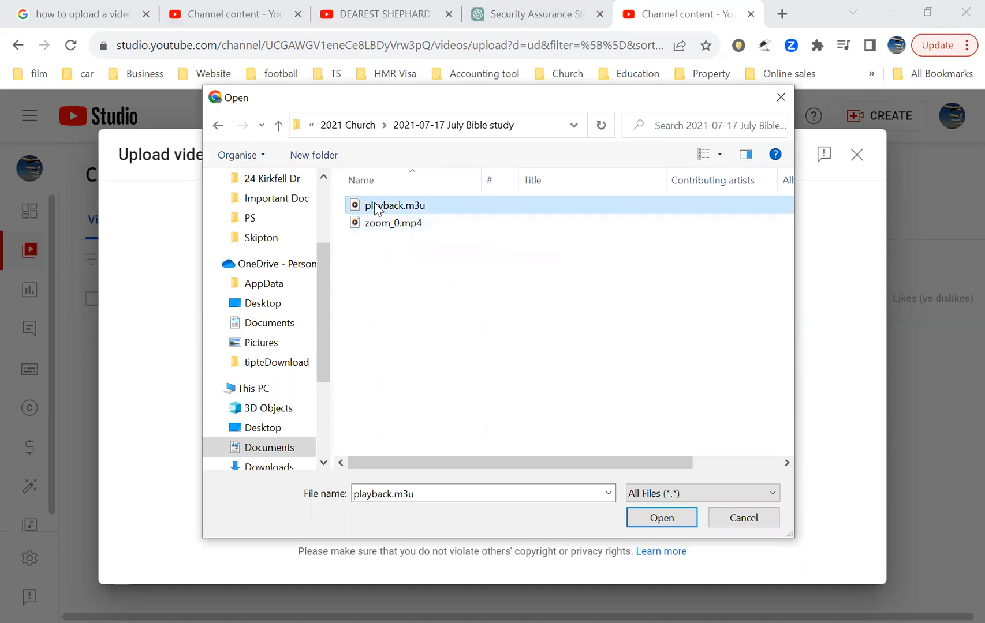
pyautogui.click(650, 522)
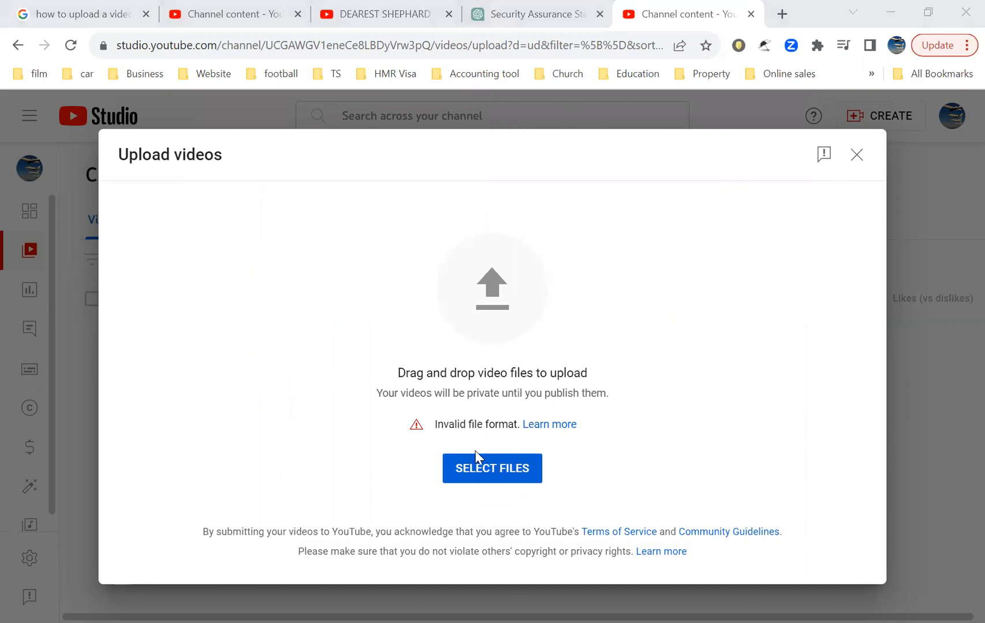
# Step: Select files again and upload zoom_0.mp4 from the July Bible study folder
pyautogui.click(475, 459)
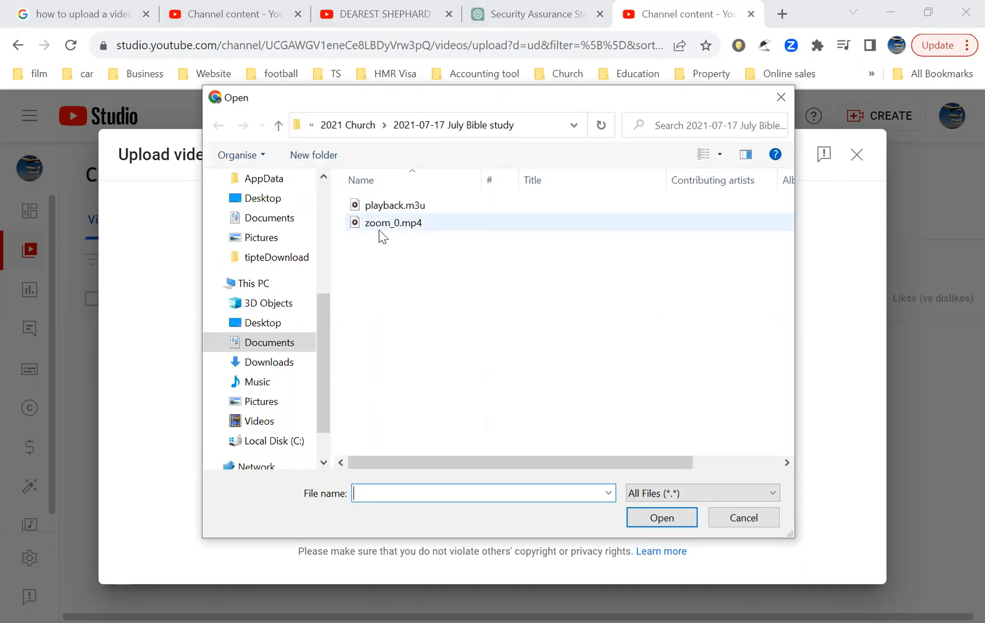
pyautogui.click(389, 227)
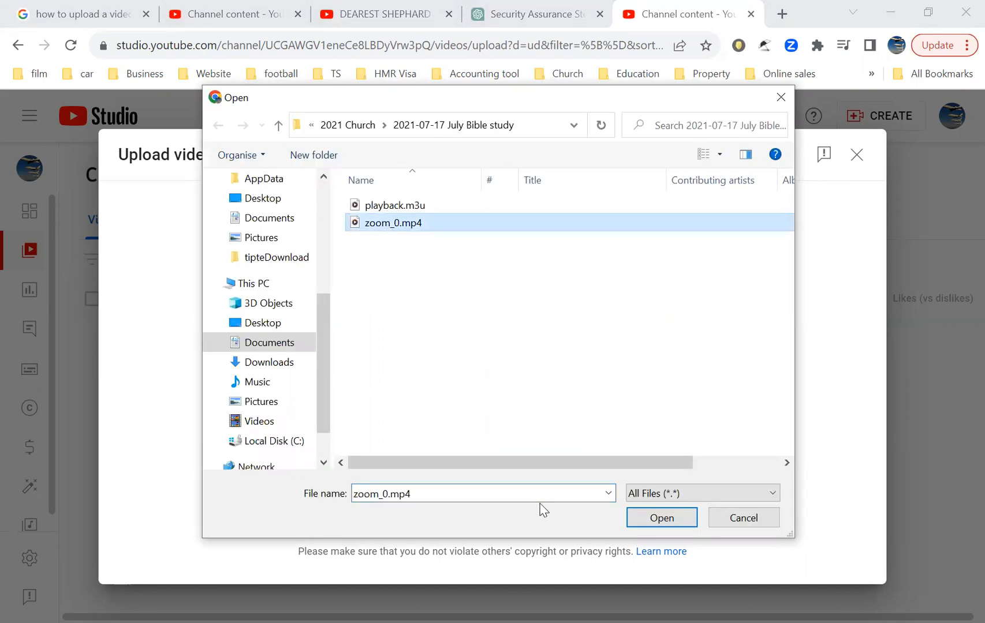
pyautogui.click(670, 519)
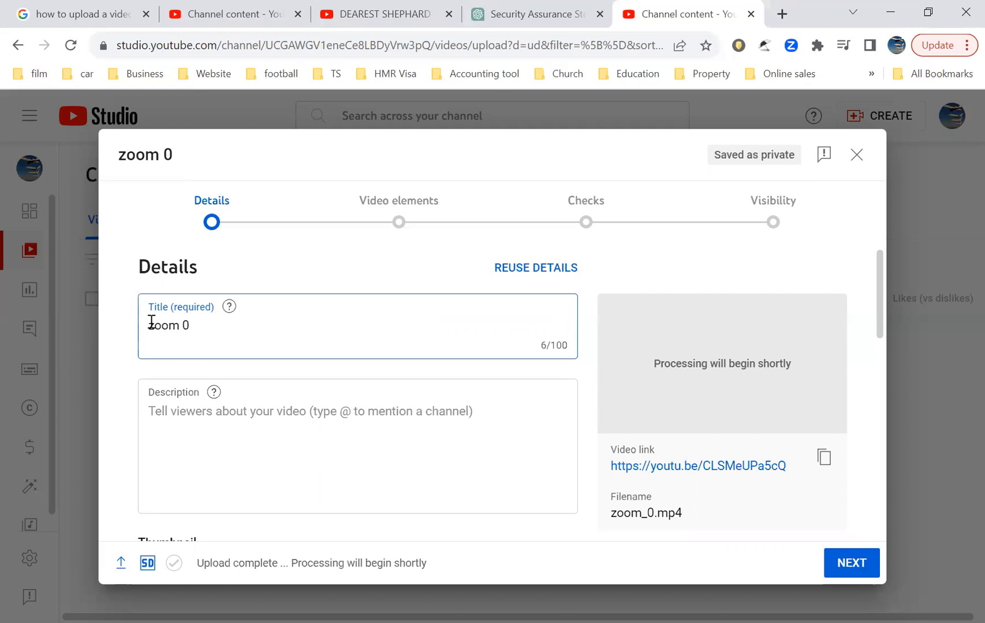
# Step: Replace the video title with Be Joyful
pyautogui.hotkey('ctrl', 'a')
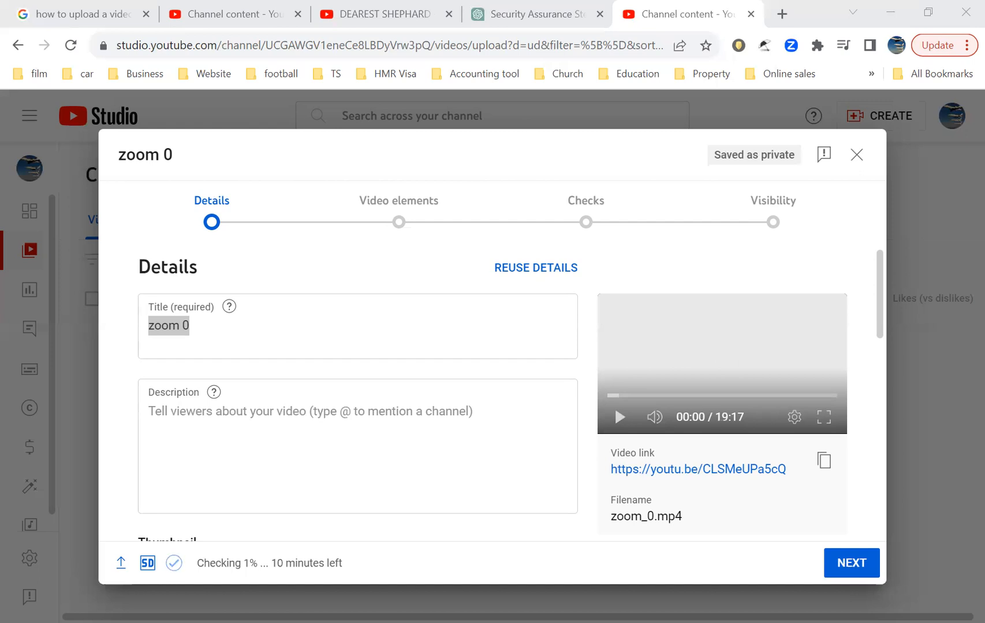
pyautogui.click(267, 346)
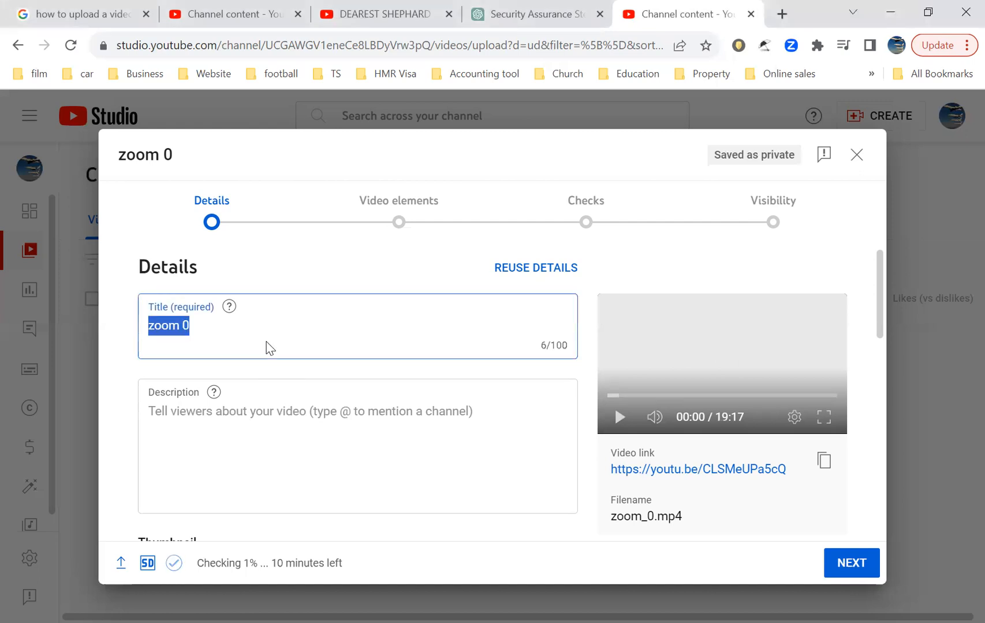
pyautogui.write('J')
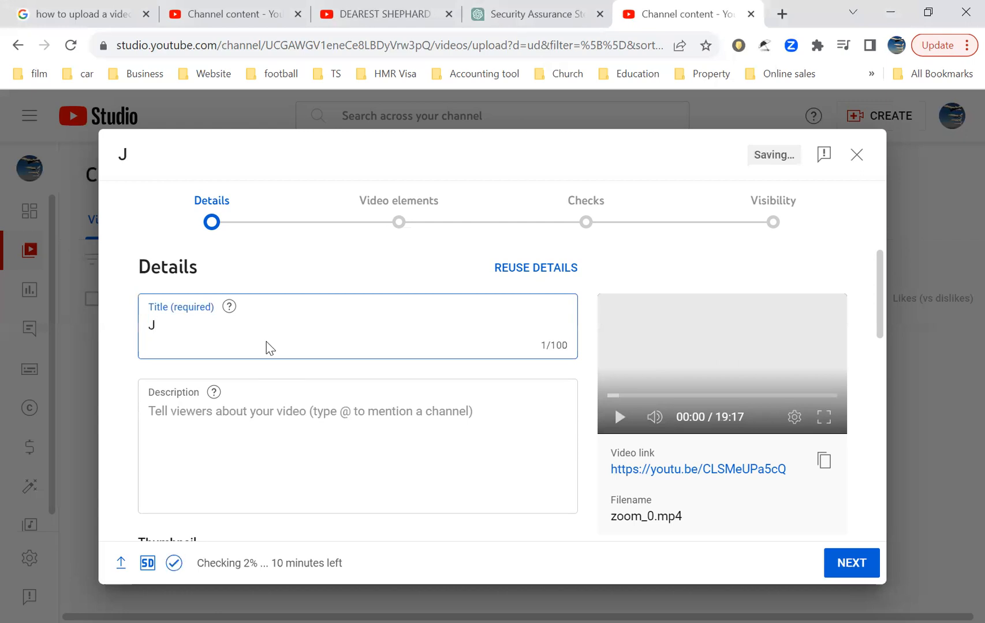
pyautogui.press('BackSpace')
pyautogui.write('Be Joyful')
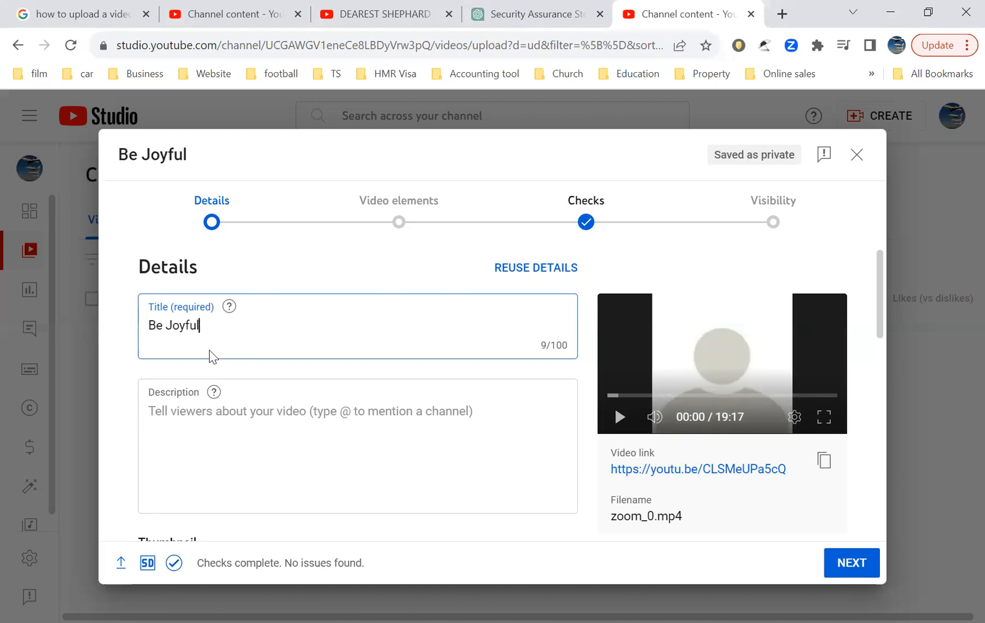
# Step: Enter the description What you require to be Joyful
pyautogui.click(234, 424)
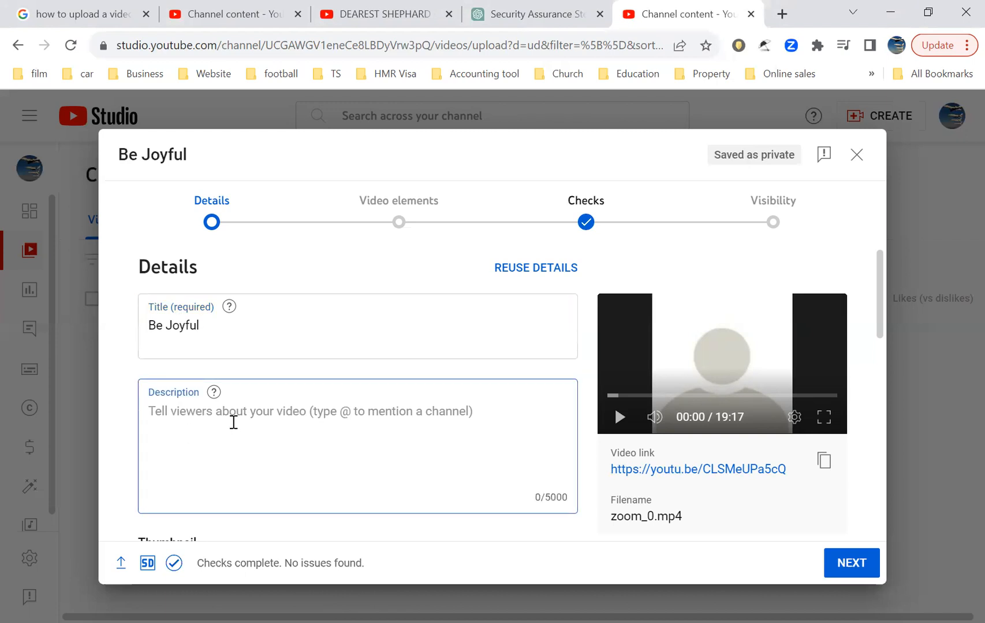
pyautogui.write('Wa')
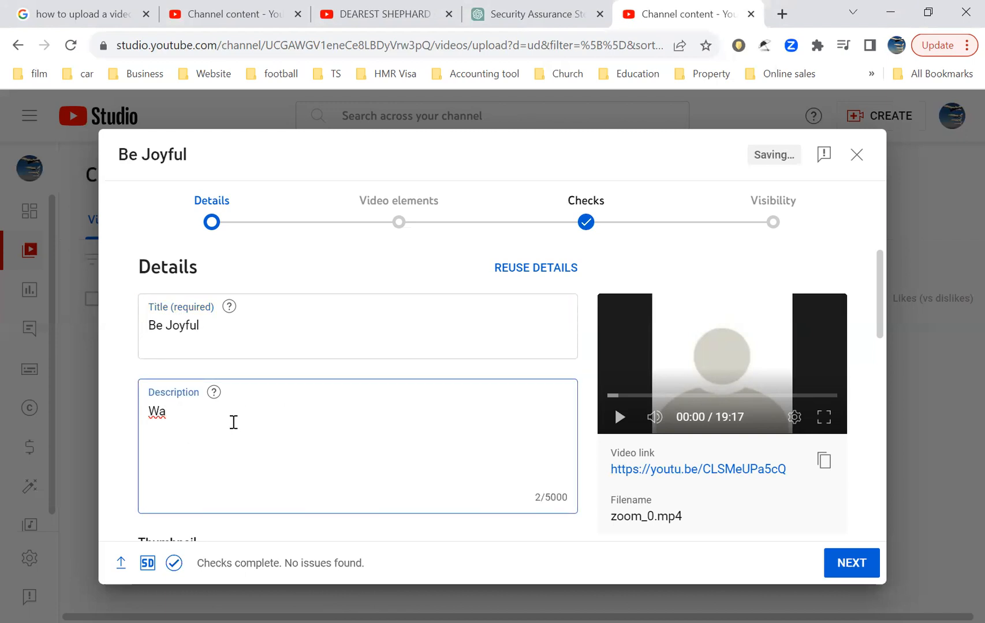
pyautogui.press('BackSpace')
pyautogui.press('BackSpace')
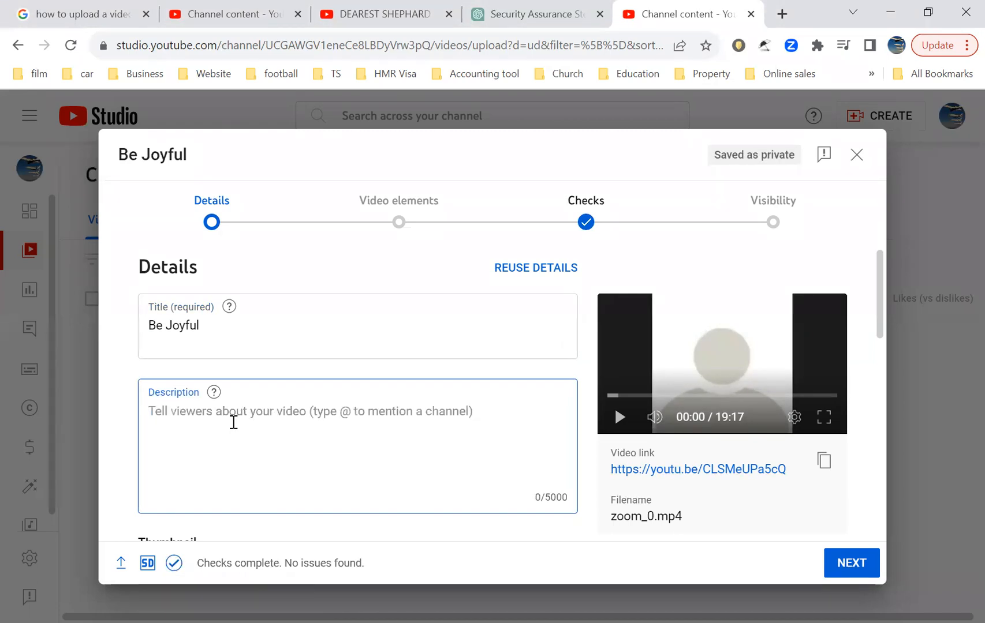
pyautogui.write('Wha')
pyautogui.press('BackSpace')
pyautogui.write('t')
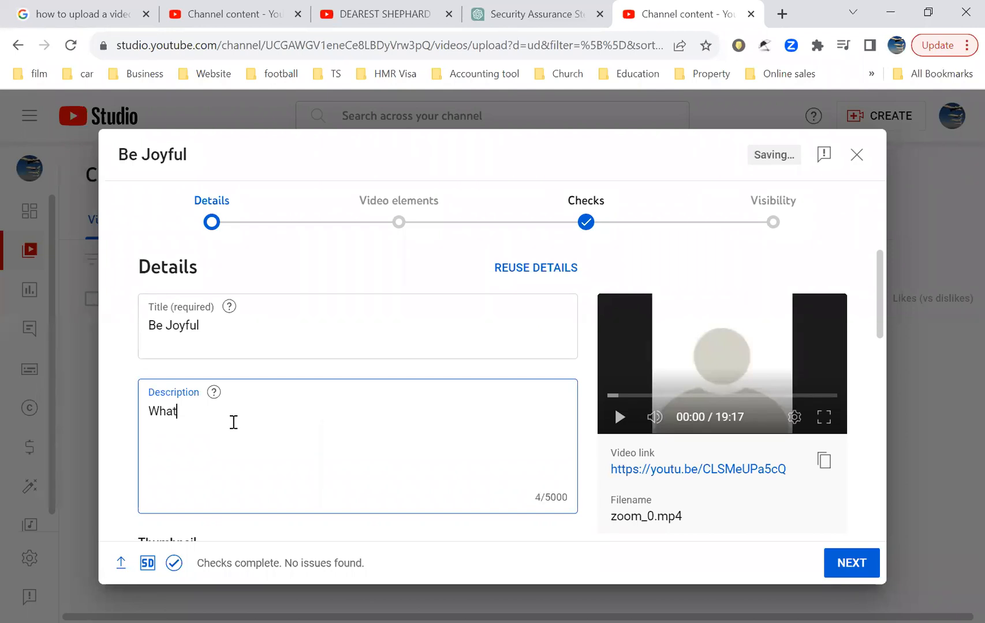
pyautogui.write(' you require to be Jo')
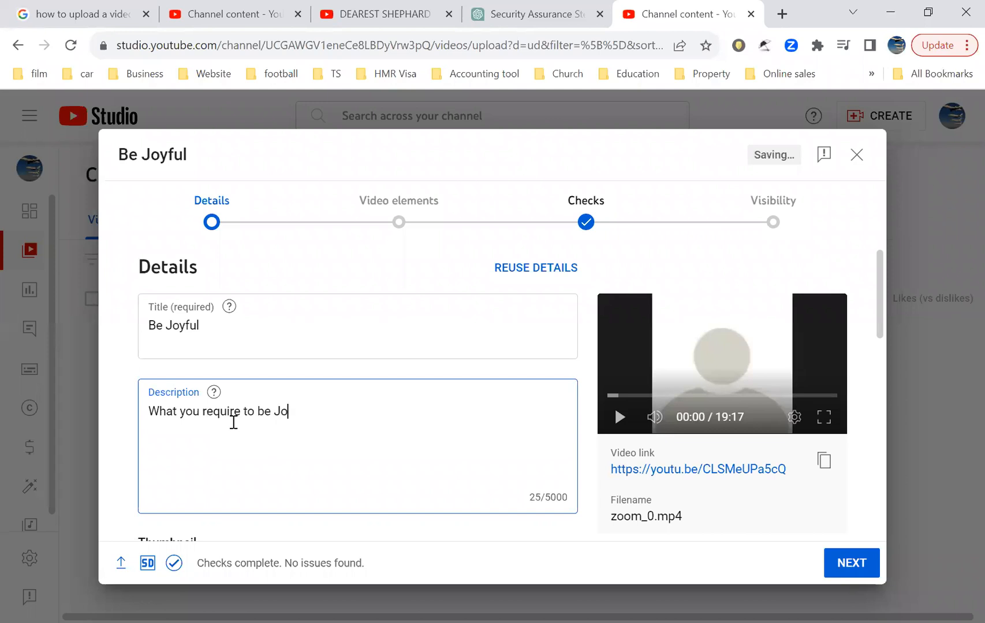
pyautogui.write('yful')
# Step: Set the audience to Yes, it's 'Made for Kids'
pyautogui.click(762, 507)
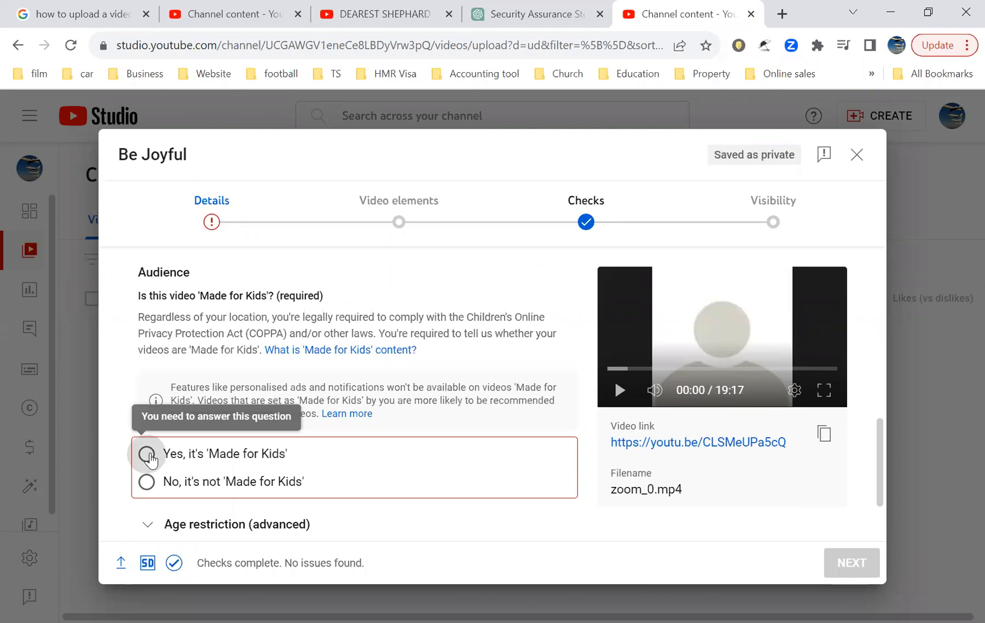
pyautogui.click(146, 455)
pyautogui.scroll(-2, 372, 457)
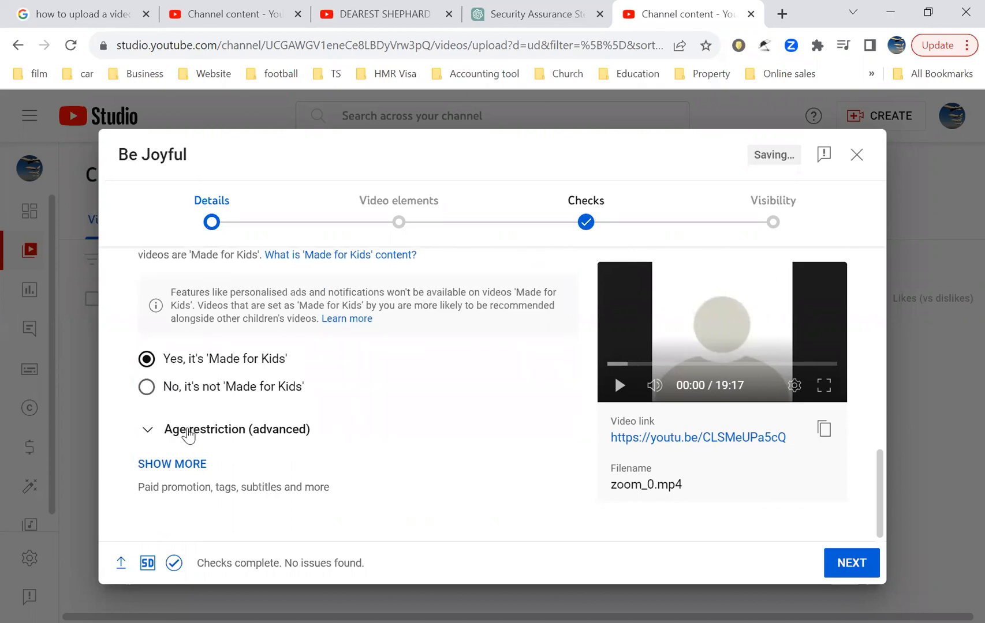
# Step: Show more details options and add the tag Joy# in the tags field
pyautogui.click(167, 466)
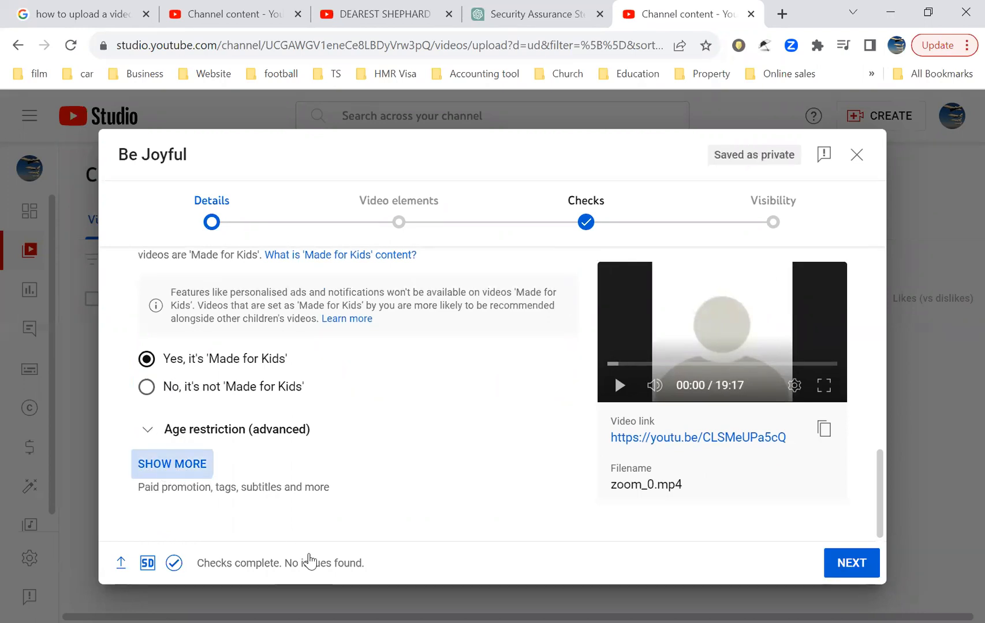
pyautogui.scroll(-2, 373, 521)
pyautogui.scroll(-5, 374, 521)
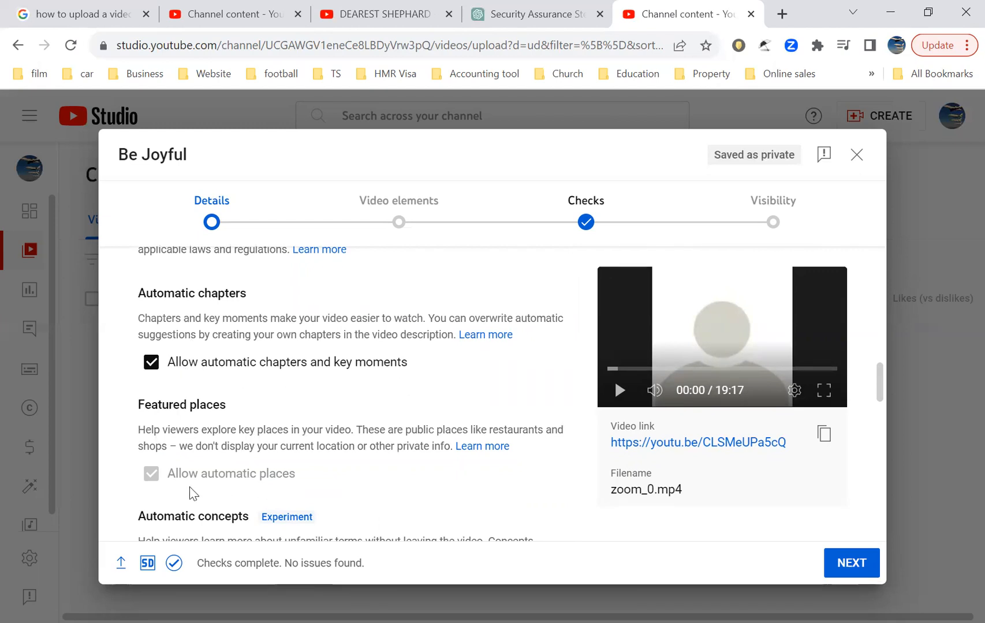
pyautogui.scroll(-4, 184, 492)
pyautogui.scroll(-1, 180, 491)
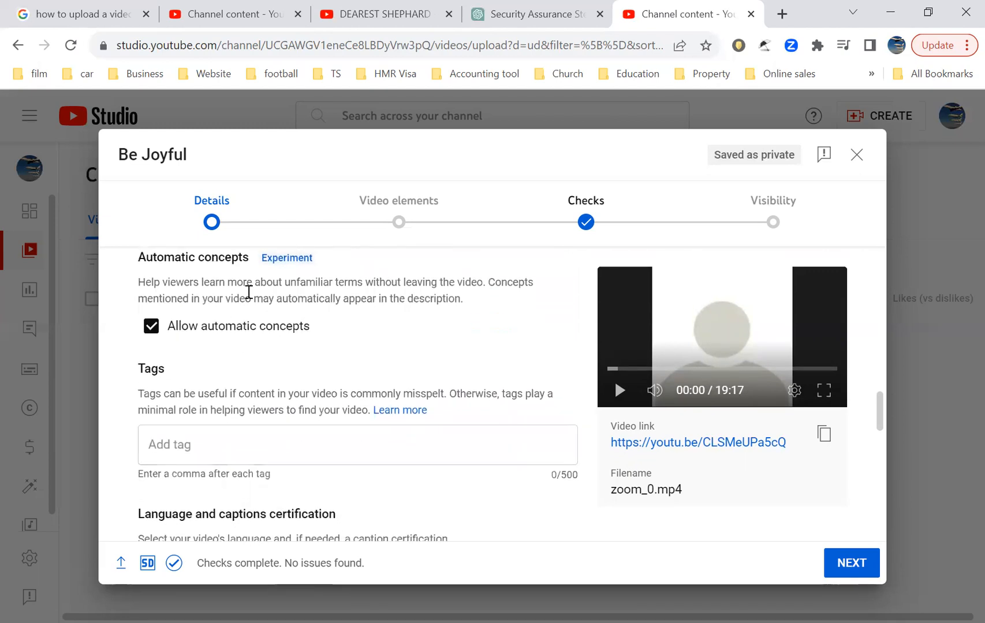
pyautogui.click(182, 445)
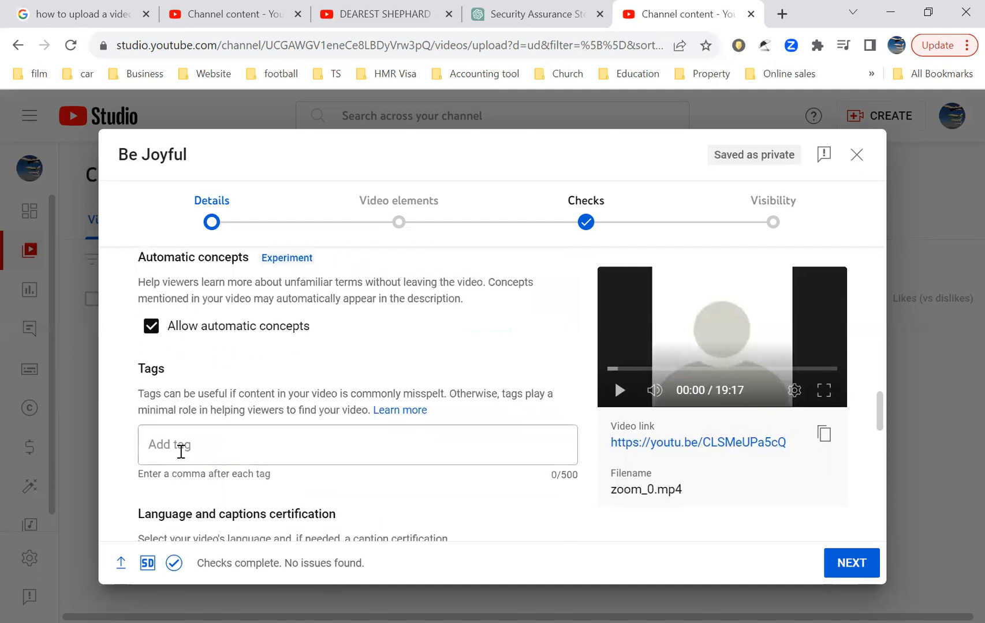
pyautogui.write('Joy')
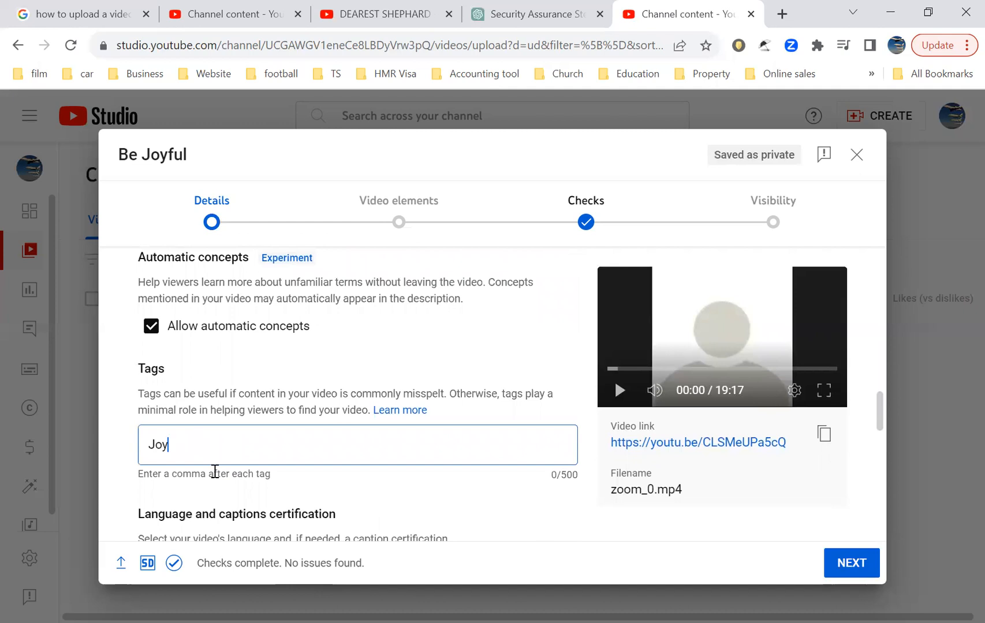
pyautogui.write('#')
# Step: Move on from the details through the Video elements and Checks stages to Visibility, dismissing the checks introduction
pyautogui.scroll(-3, 227, 506)
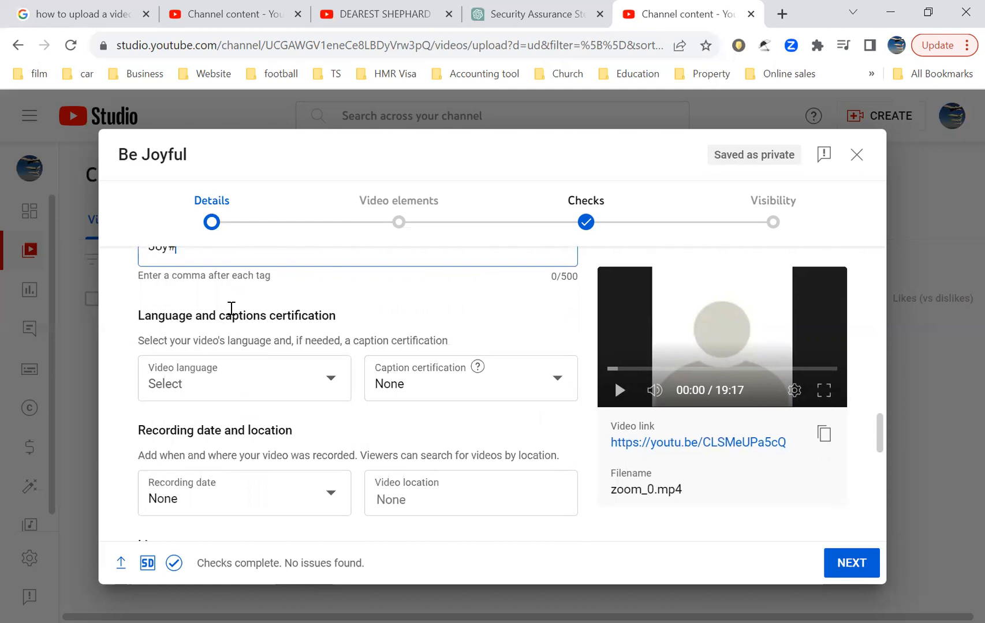
pyautogui.scroll(-1, 283, 458)
pyautogui.scroll(-4, 283, 459)
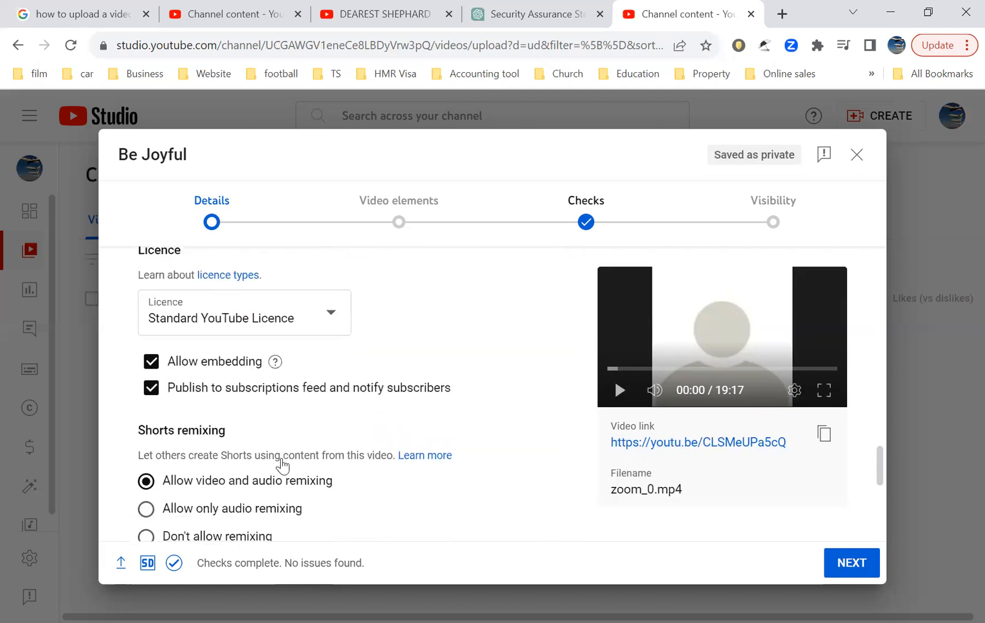
pyautogui.scroll(-1, 283, 468)
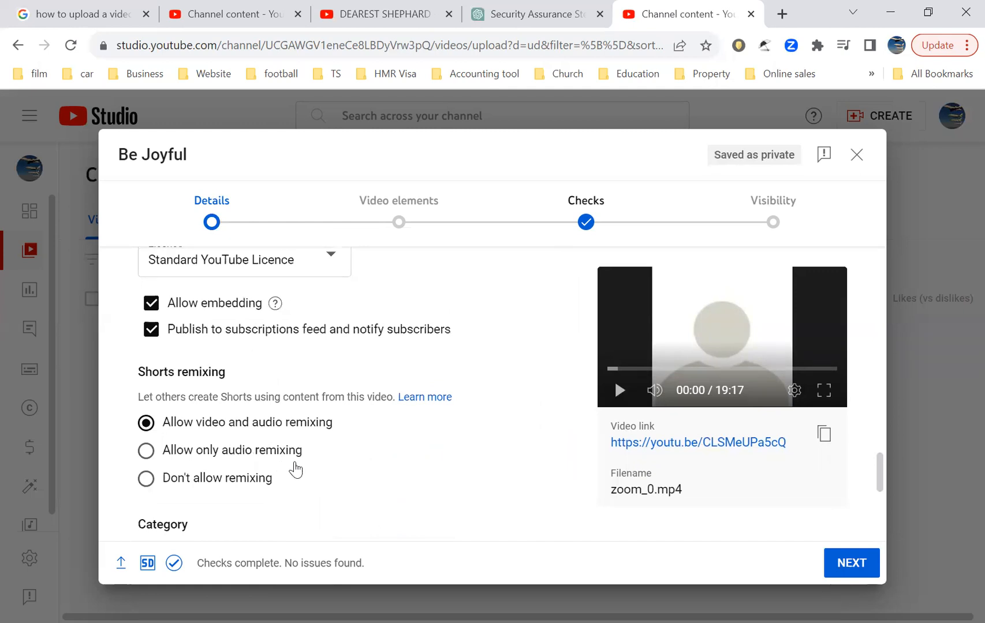
pyautogui.scroll(-2, 336, 543)
pyautogui.scroll(-4, 338, 542)
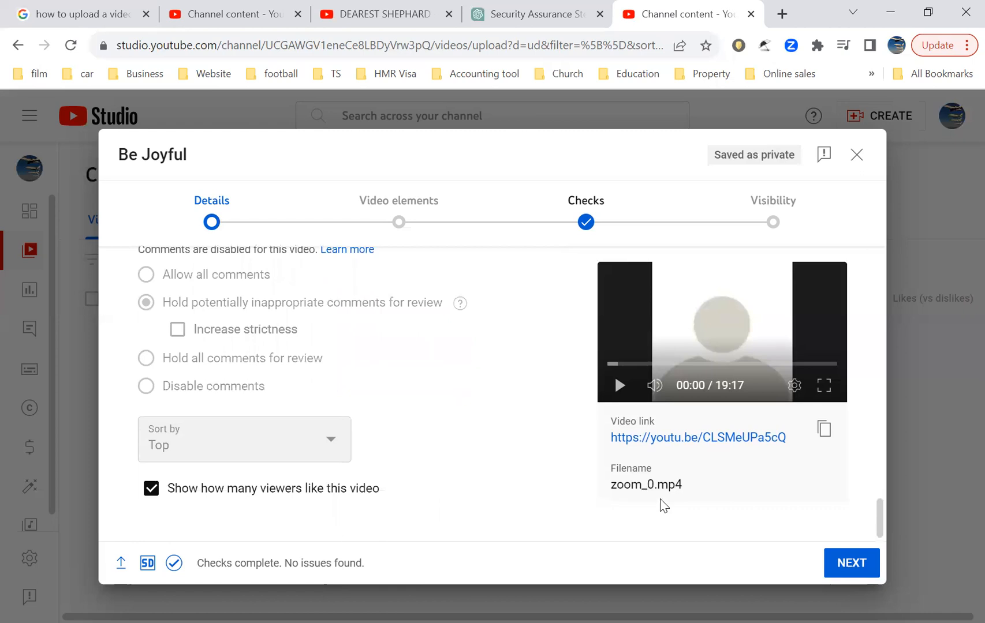
pyautogui.click(852, 563)
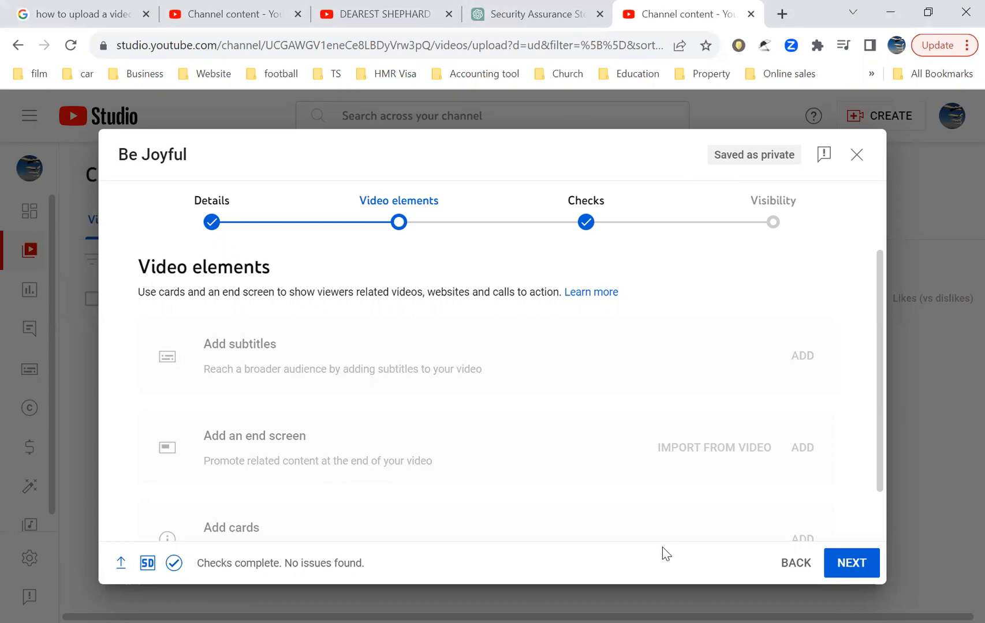
pyautogui.click(848, 563)
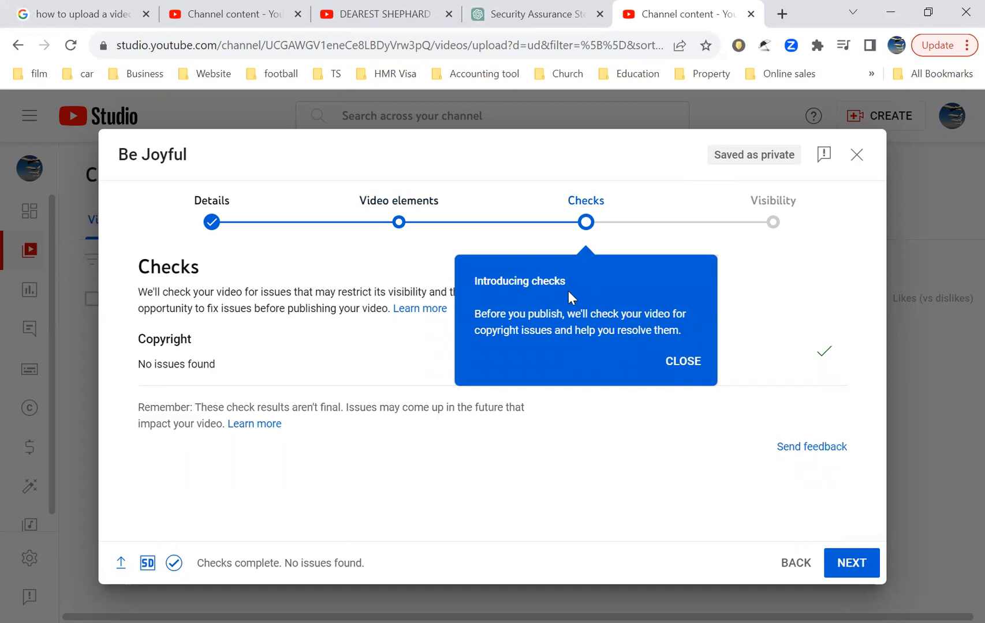
pyautogui.click(683, 364)
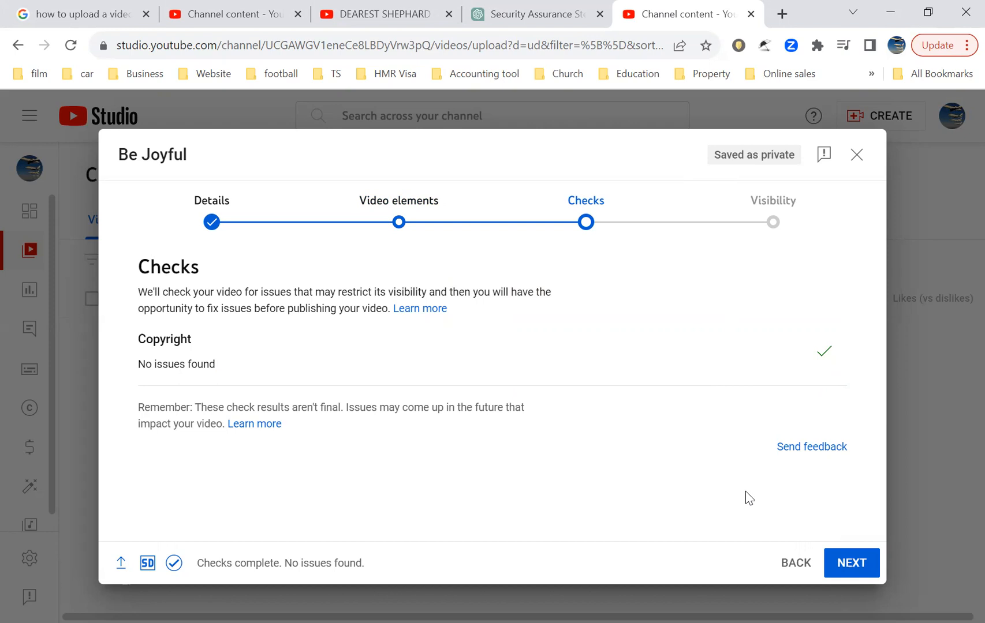
pyautogui.click(852, 562)
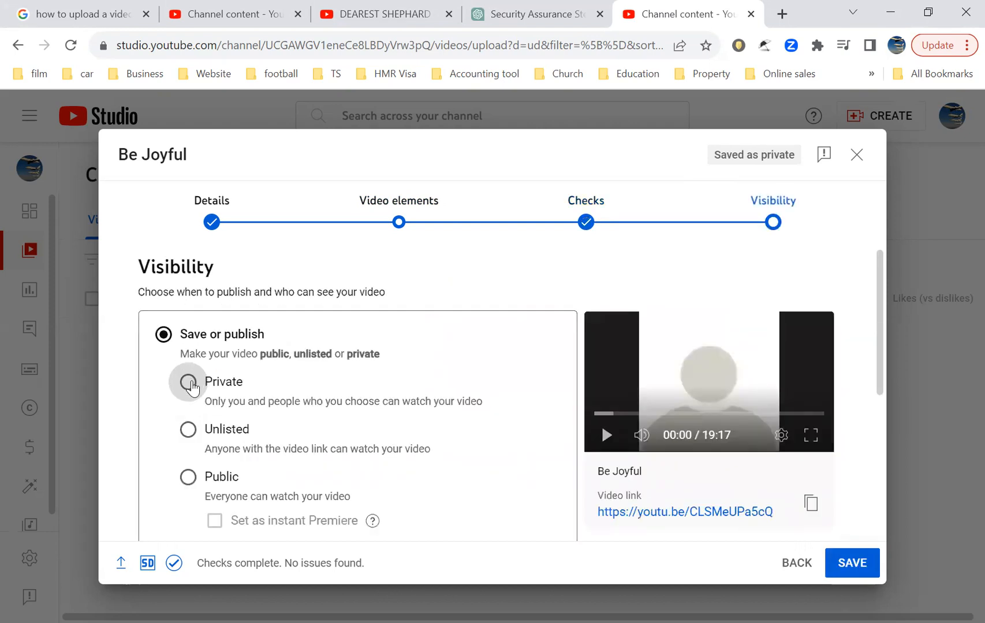
# Step: Set the video's visibility to Public and publish it
pyautogui.click(188, 476)
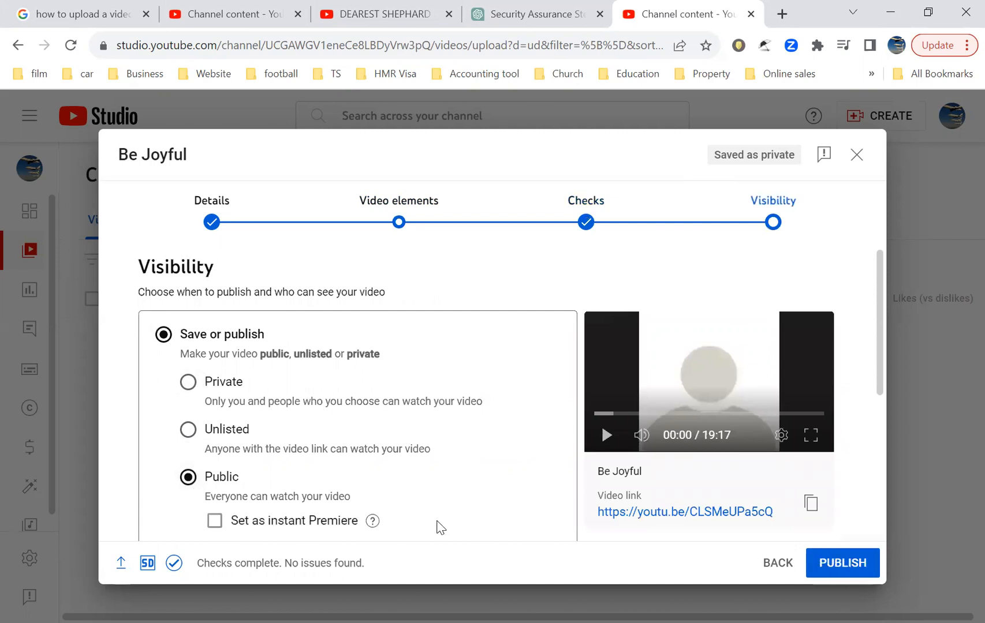
pyautogui.scroll(-3, 456, 519)
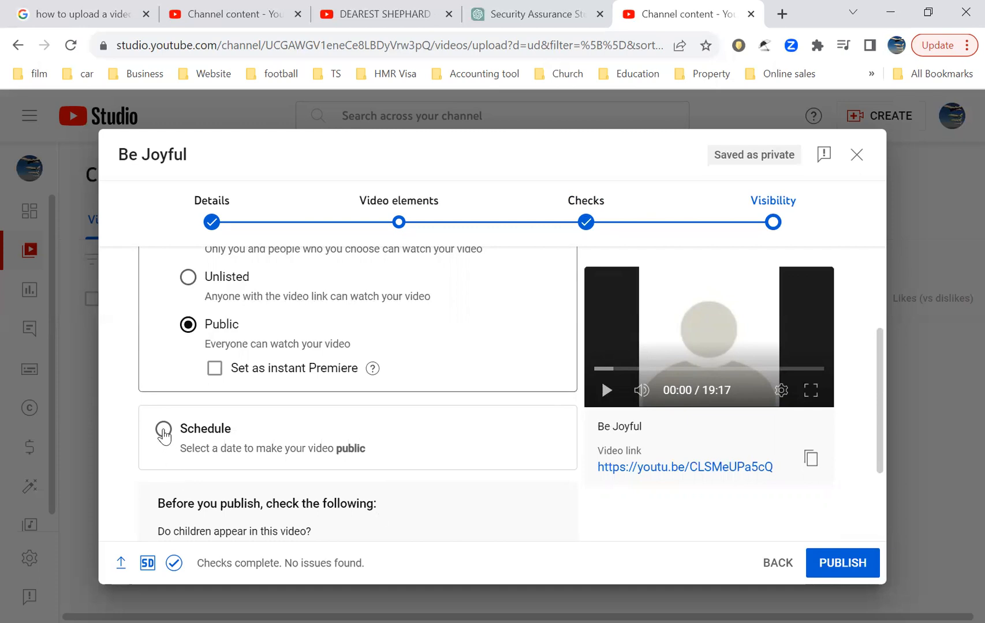
pyautogui.scroll(-2, 523, 497)
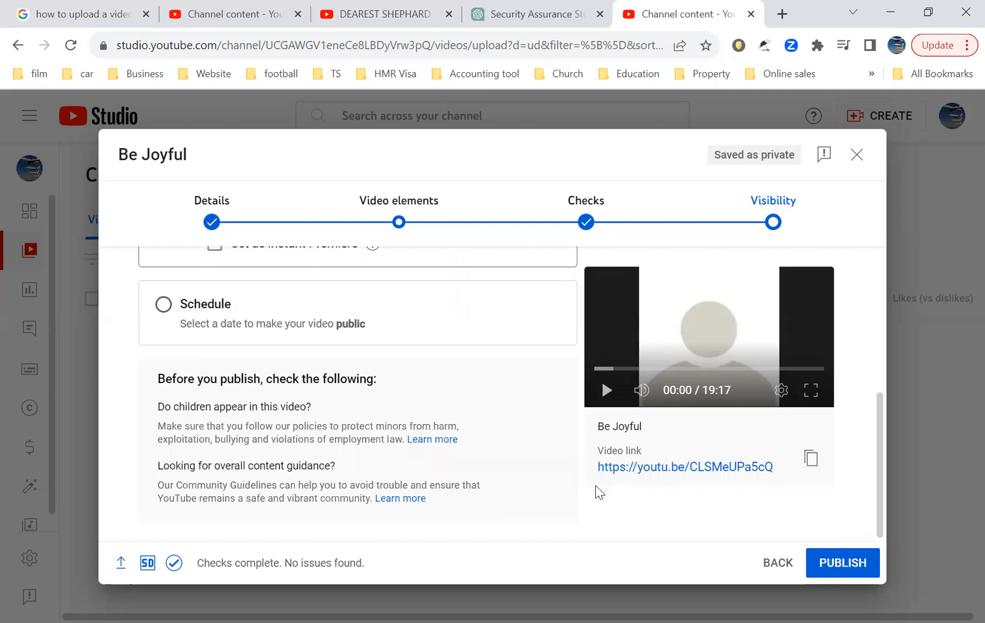
pyautogui.click(841, 556)
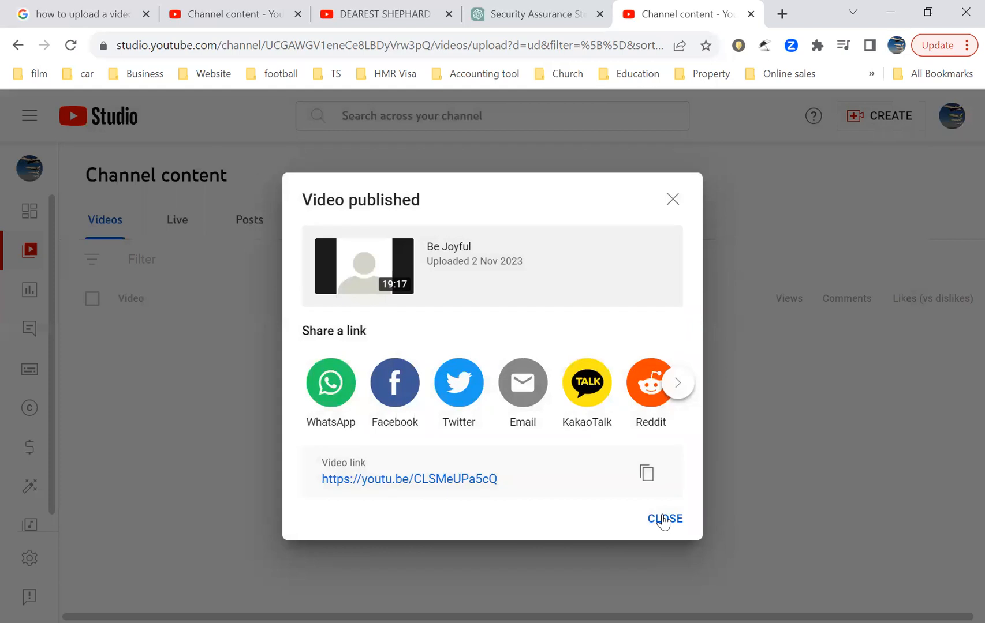
# Step: Copy the published video's link to the clipboard
pyautogui.click(647, 474)
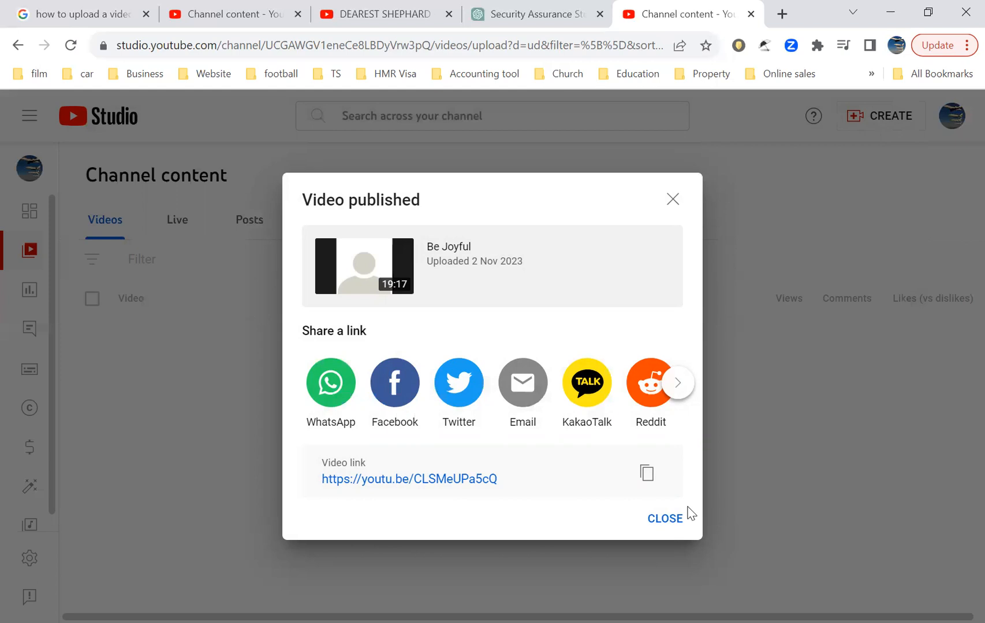
pyautogui.click(646, 477)
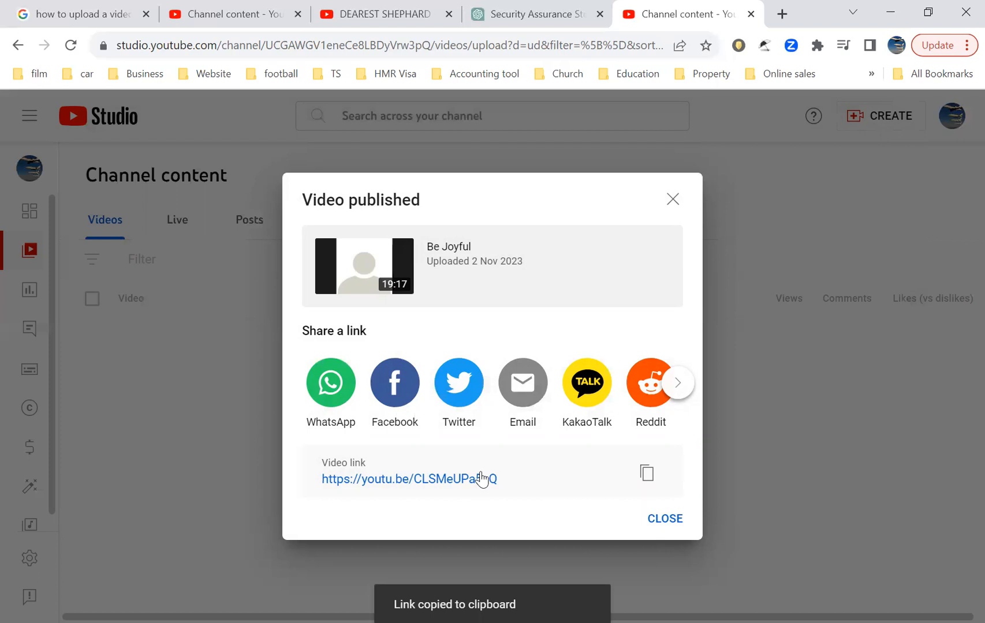
# Step: Try sharing the video link on WhatsApp, cancel the app prompt and close the share tab
pyautogui.click(331, 395)
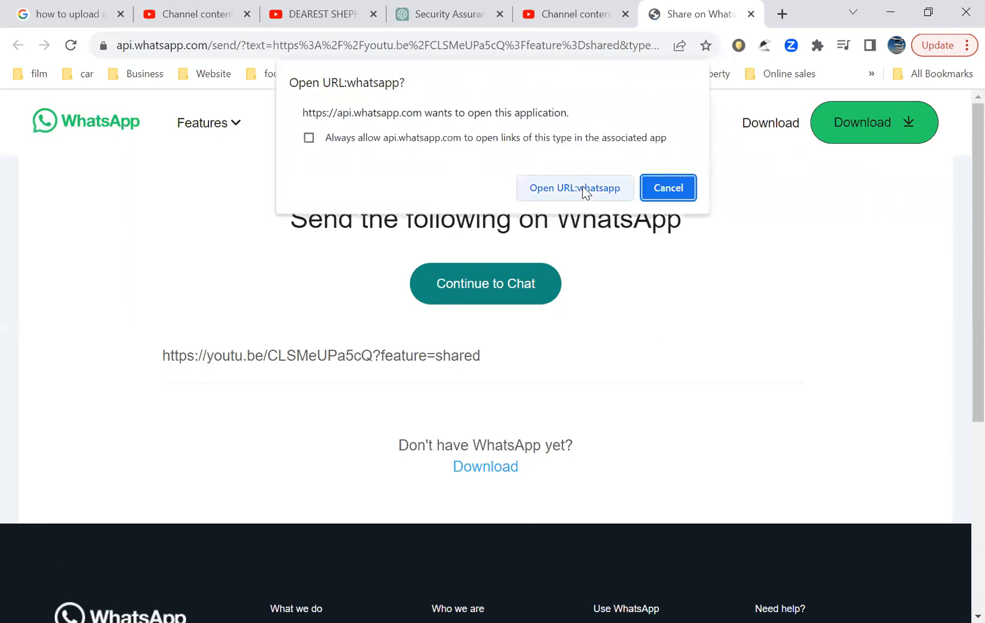
pyautogui.click(667, 187)
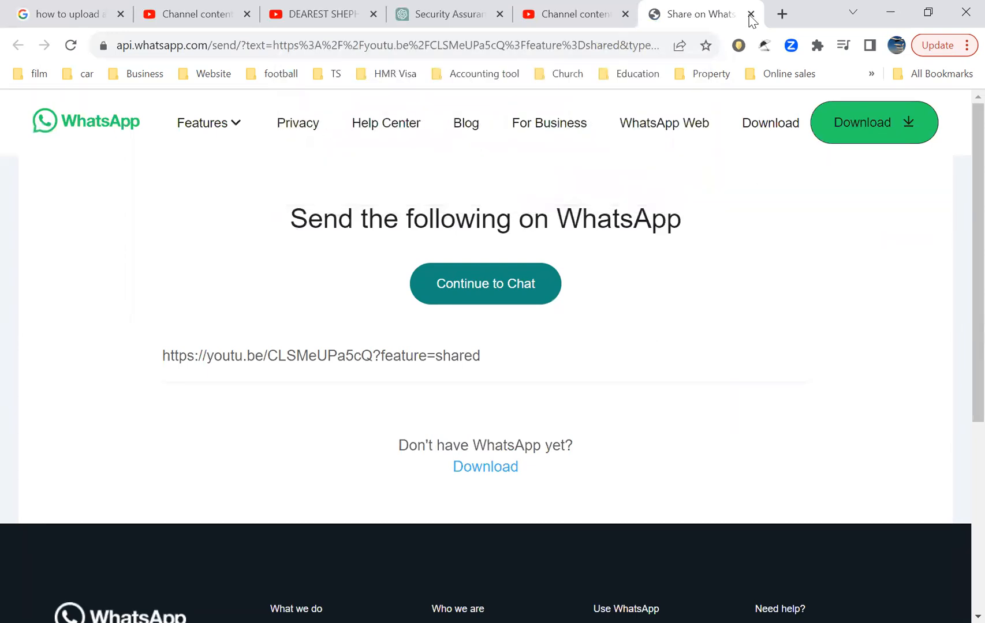
pyautogui.hotkey('ctrl', 'w')
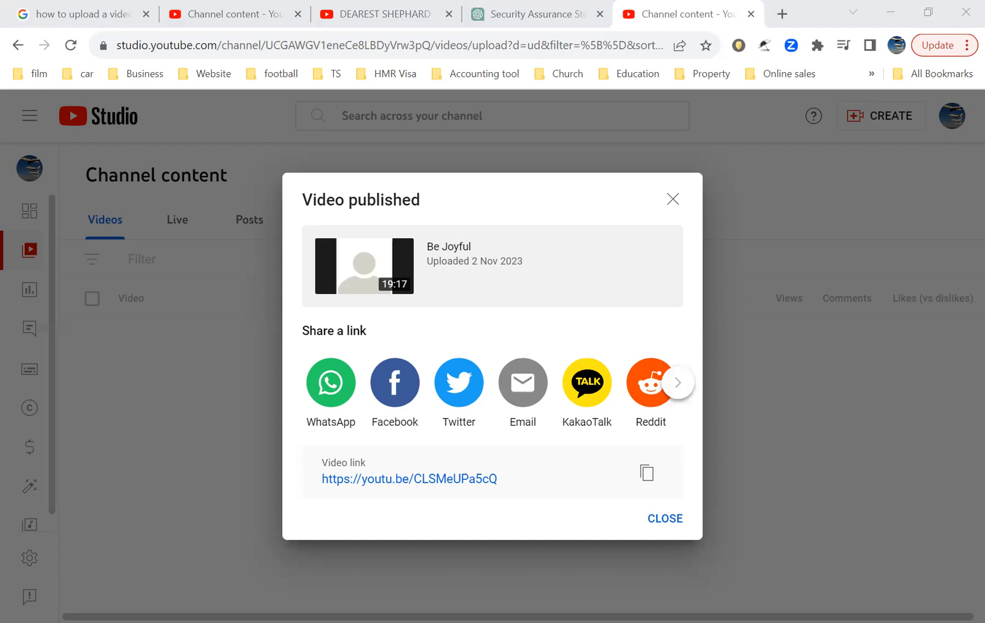
# Step: Close the video published dialog and dismiss the playlists and podcasts notices
pyautogui.click(655, 526)
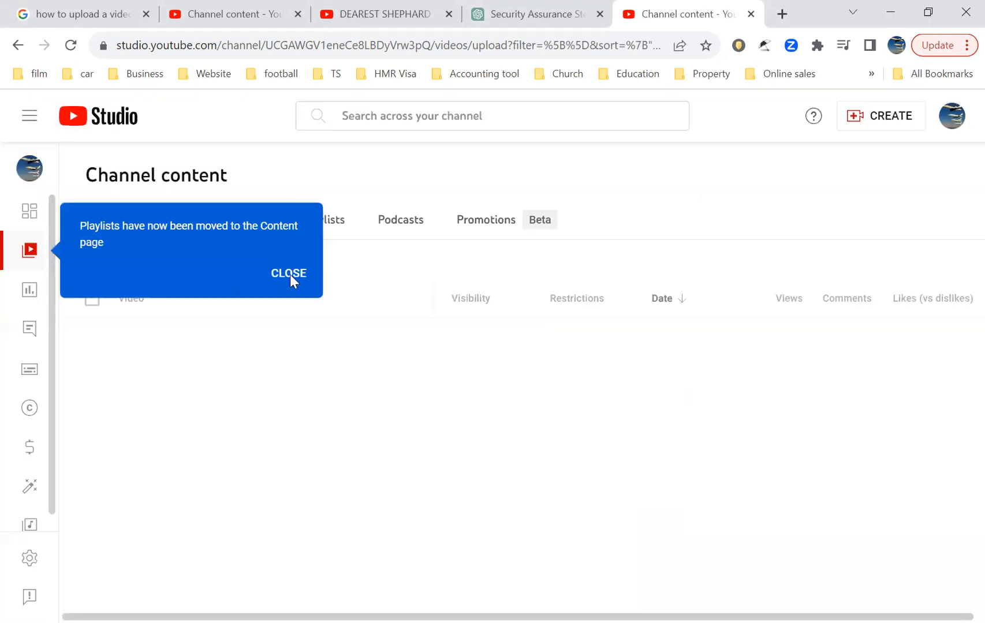
pyautogui.click(261, 278)
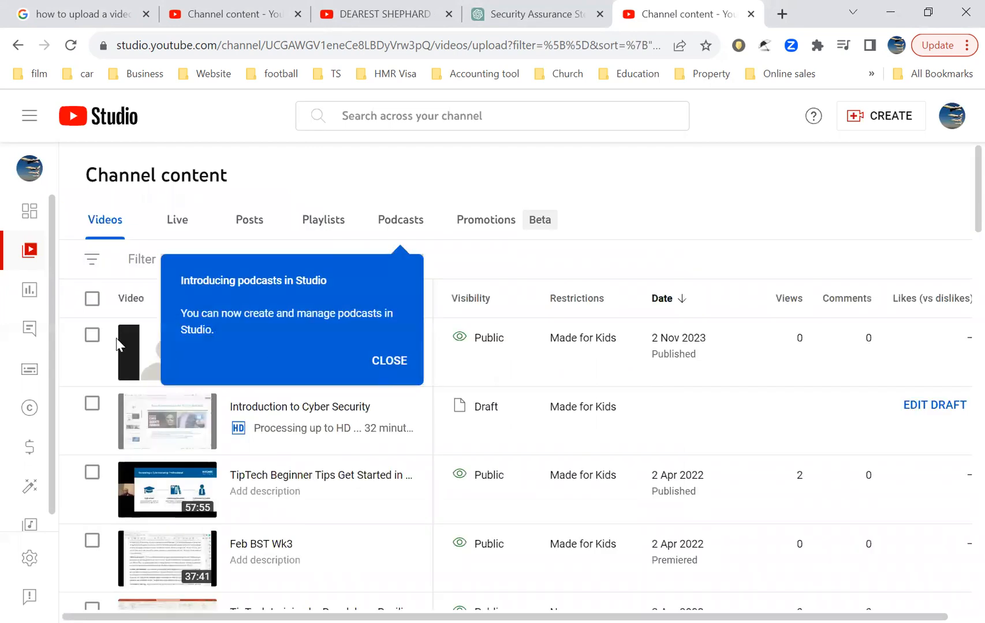
pyautogui.click(390, 360)
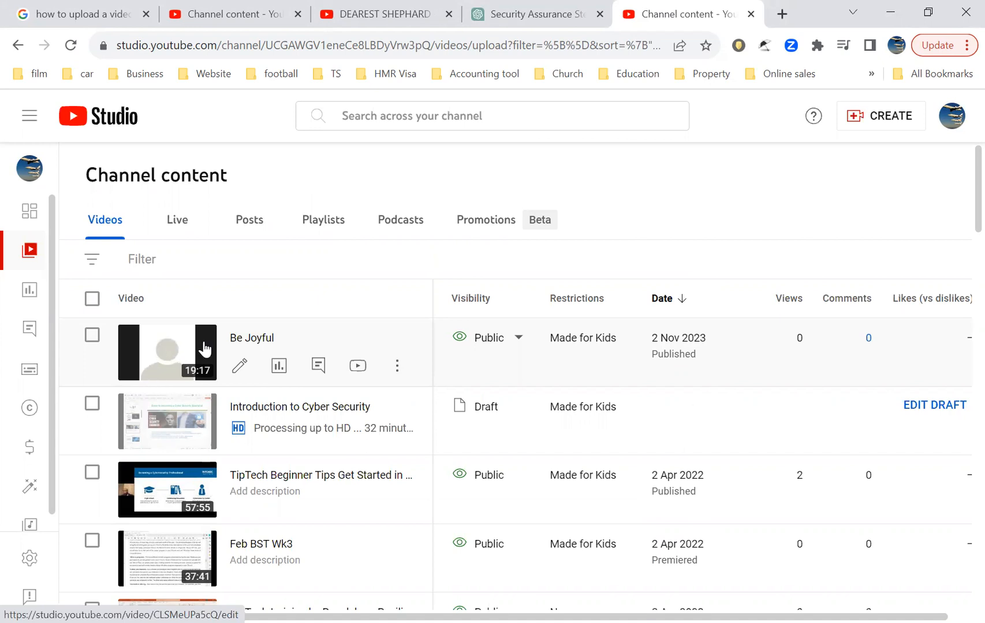
# Step: Open the Be Joyful video's options menu, close it, and browse the channel's video list
pyautogui.click(397, 369)
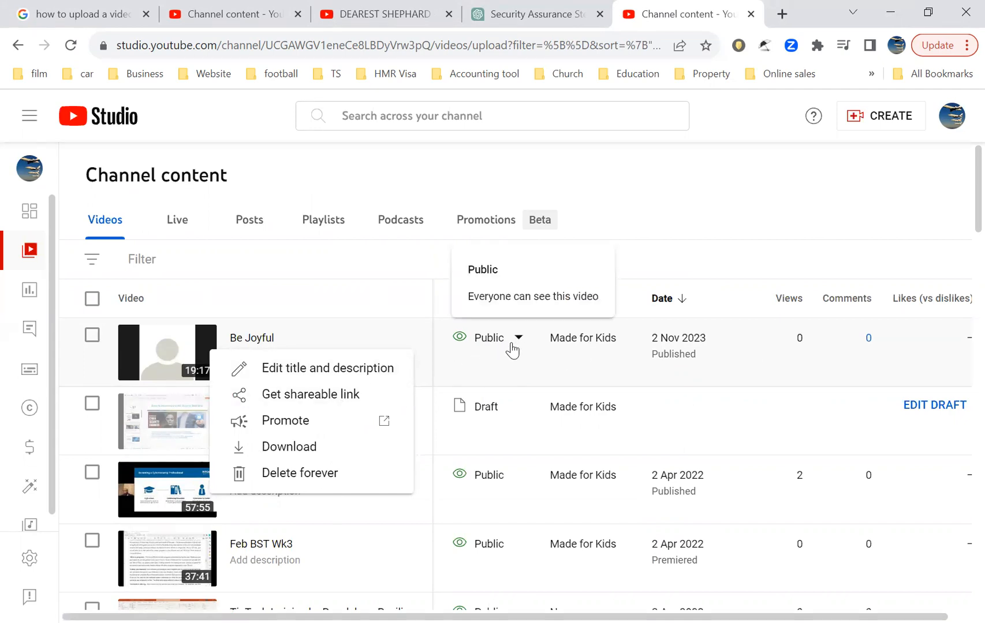
pyautogui.click(673, 416)
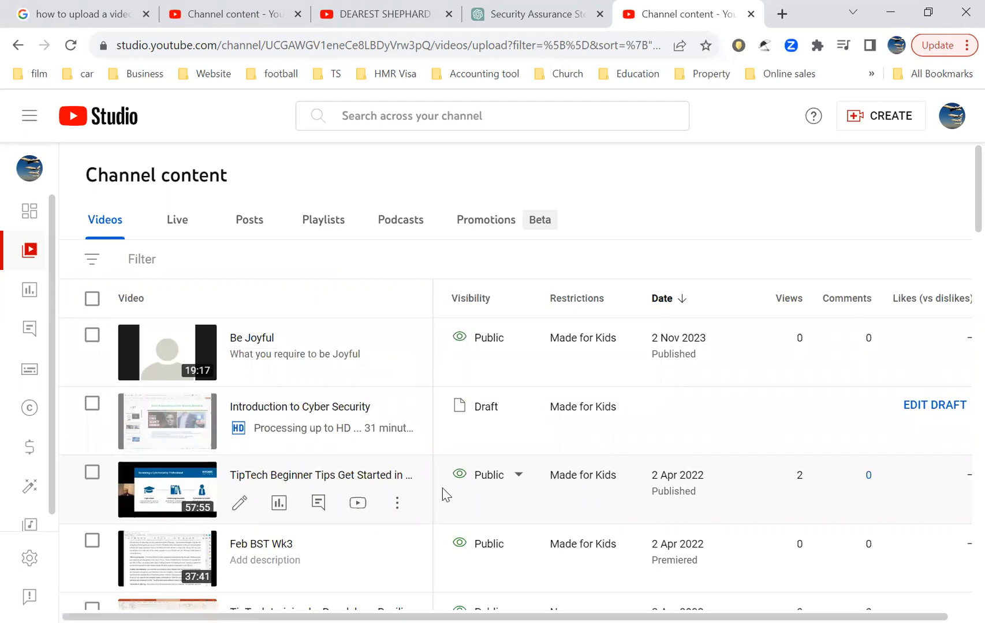
pyautogui.scroll(-3, 444, 495)
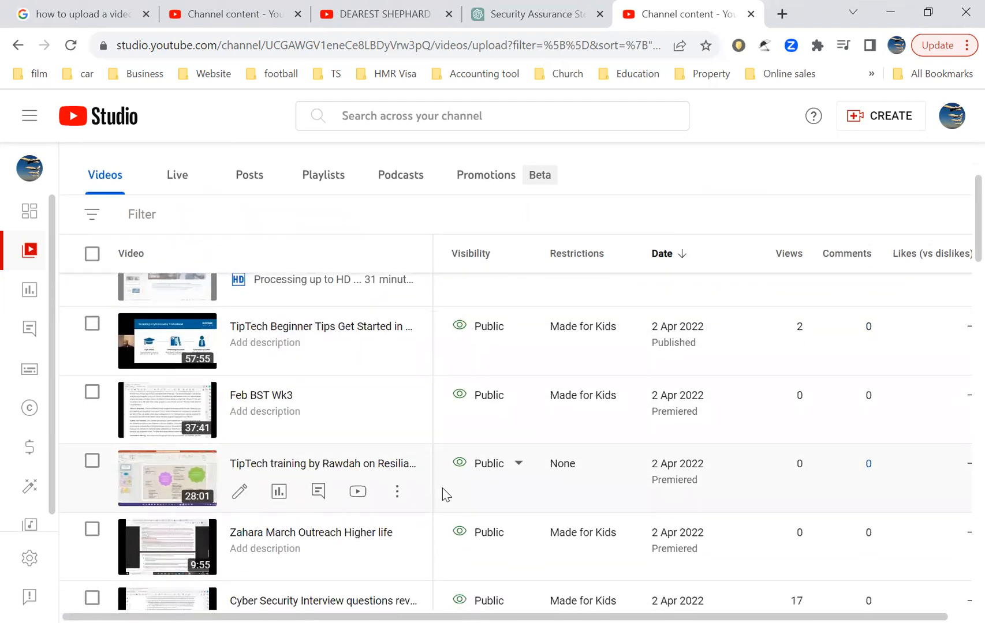
pyautogui.scroll(-3, 444, 495)
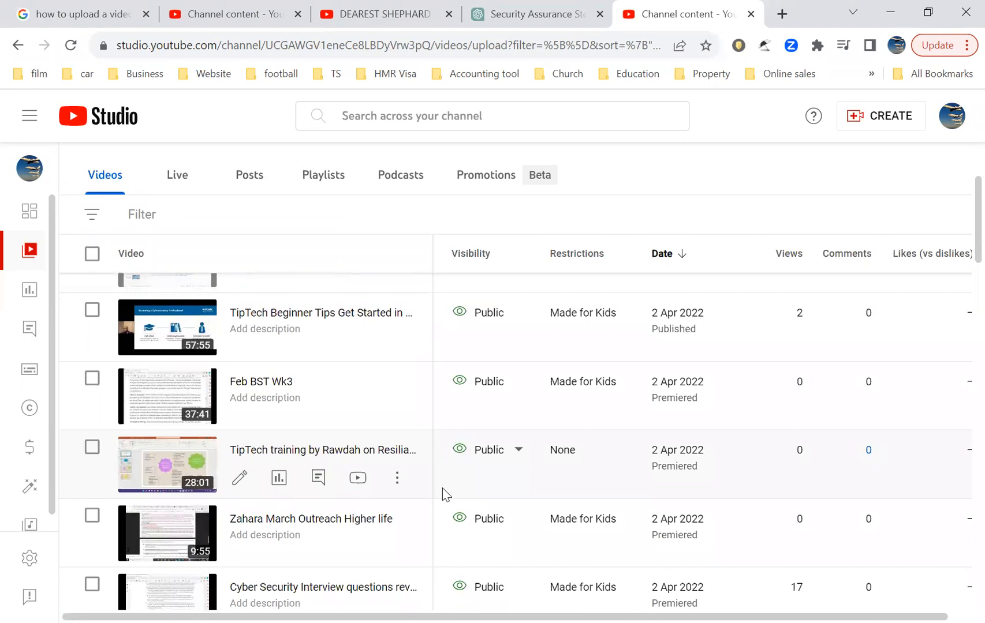
pyautogui.scroll(-1, 446, 495)
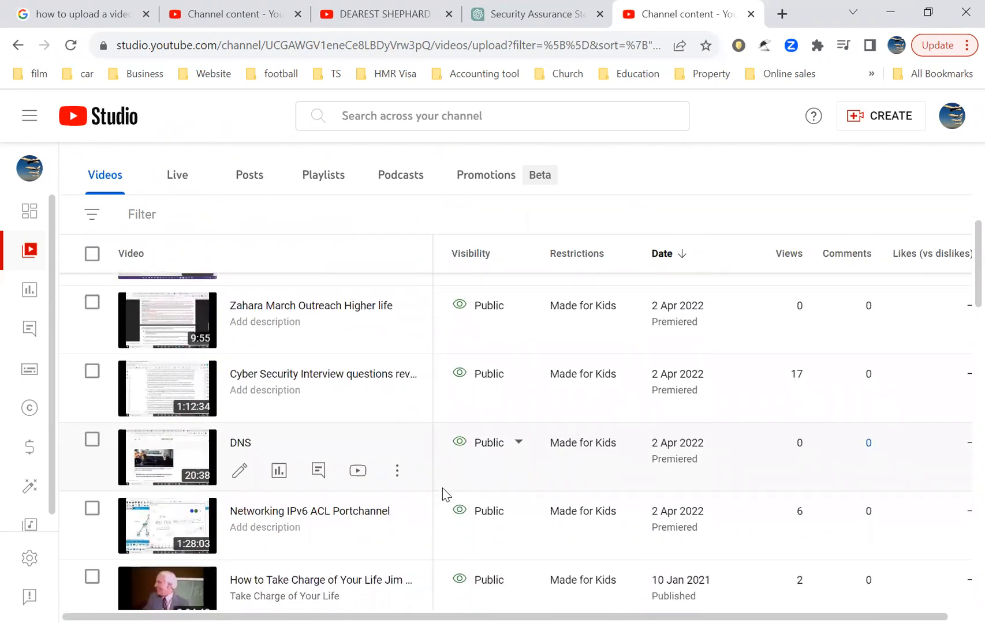
pyautogui.scroll(6, 445, 494)
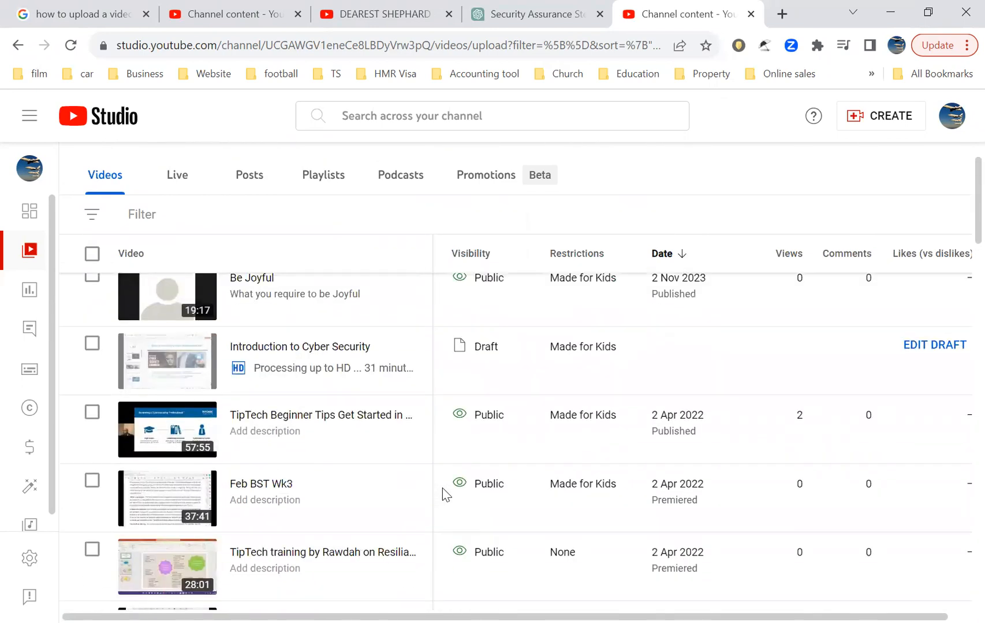